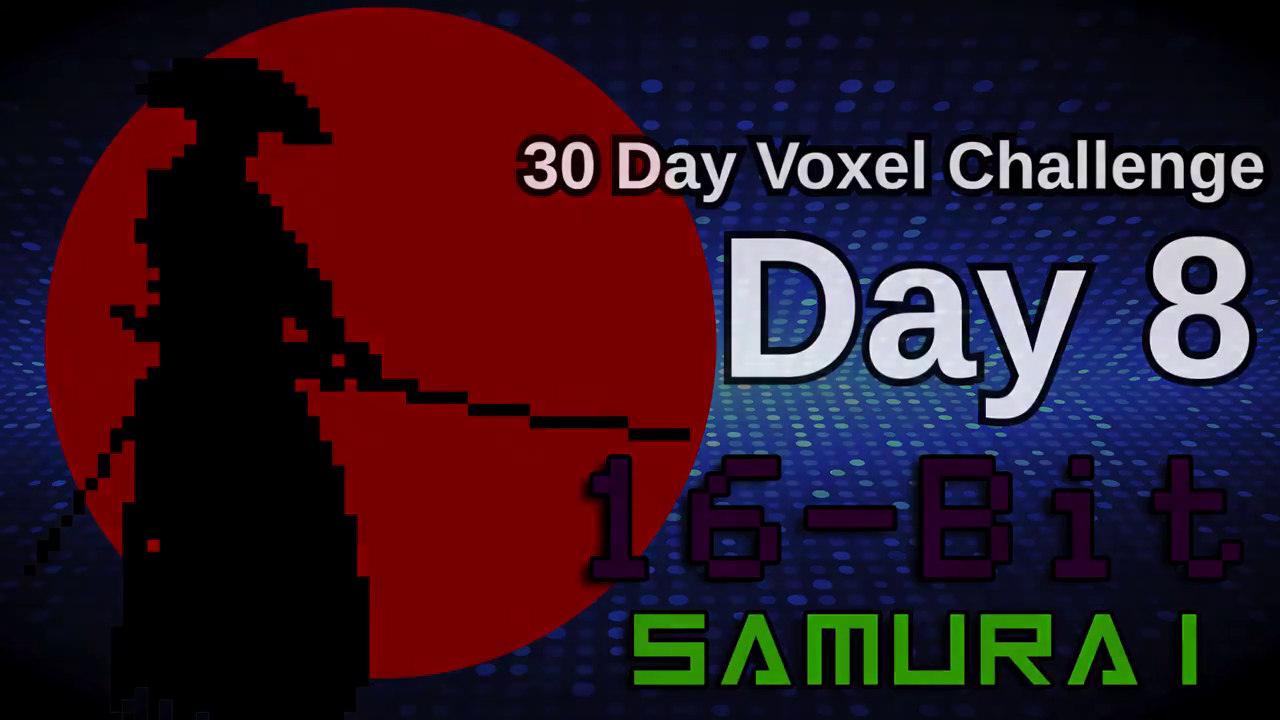
- Resize the model to 61 and delete the default cube
{"action": "type", "text": "61"}
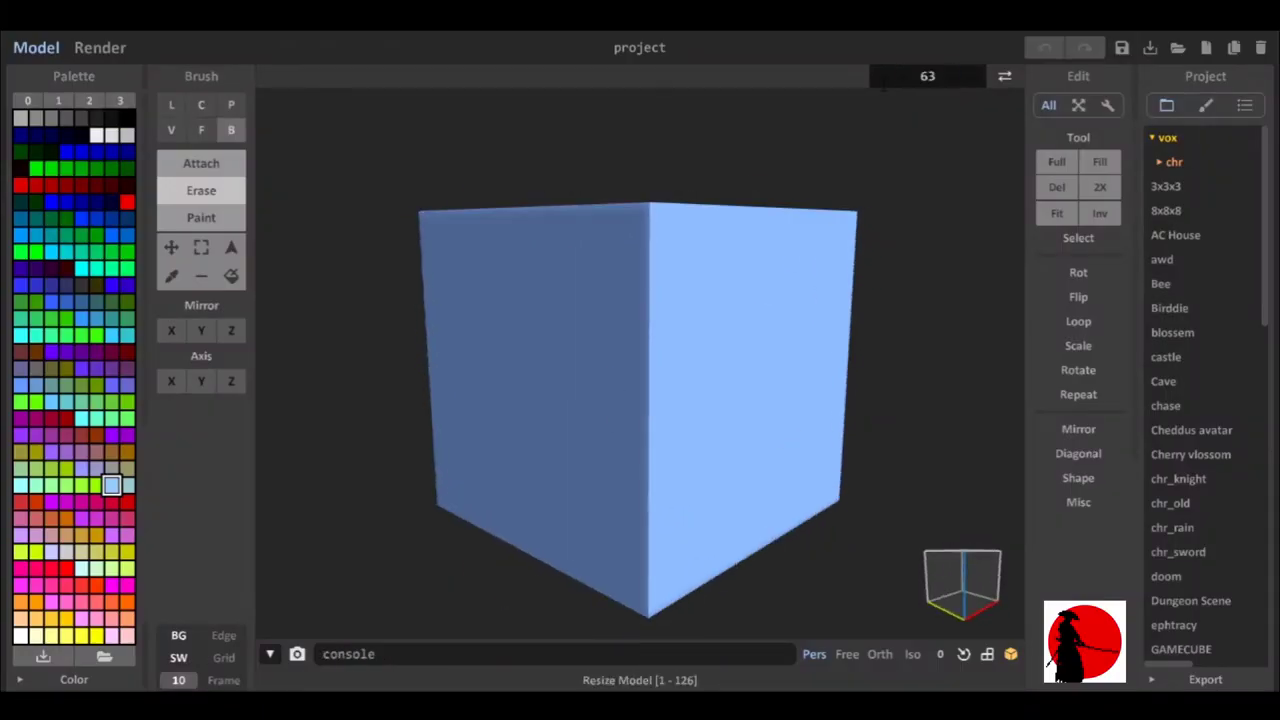
{"action": "key", "text": "Return"}
{"action": "key", "text": "Delete"}
- Place a size-25 voxel sphere inside the empty box
{"action": "left_click", "coordinate": [171, 130]}
{"action": "left_click", "coordinate": [170, 432]}
{"action": "mouse_move", "coordinate": [240, 457]}
{"action": "left_mouse_down"}
{"action": "mouse_move", "coordinate": [479, 438]}
{"action": "mouse_move", "coordinate": [586, 449]}
{"action": "left_mouse_up"}
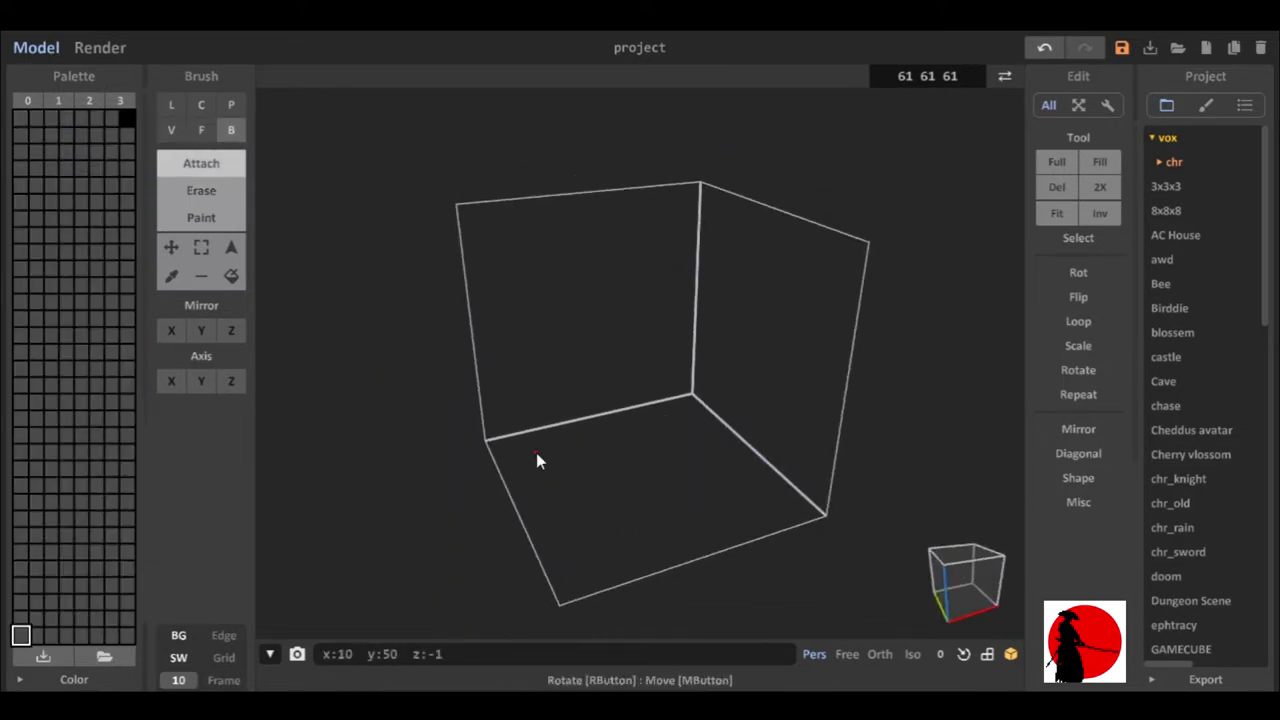
{"action": "key", "text": "m"}
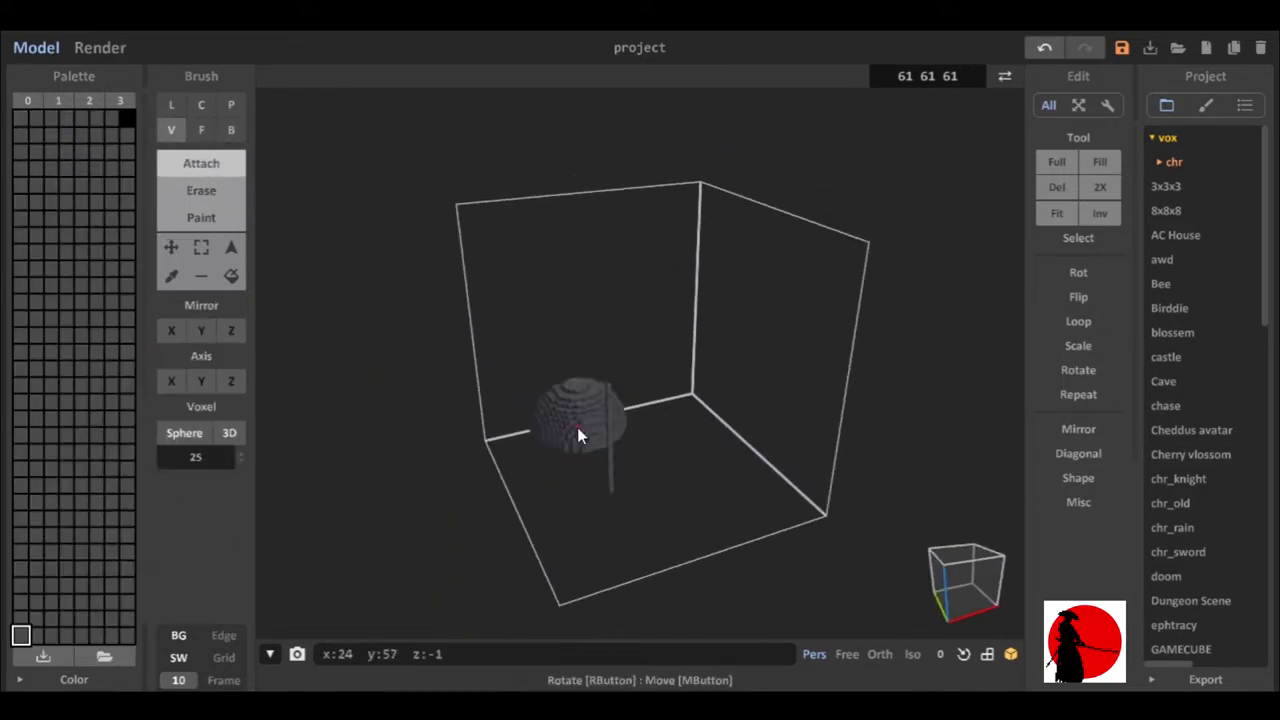
{"action": "left_click", "coordinate": [586, 392]}
{"action": "right_click_drag", "start_coordinate": [591, 396], "coordinate": [623, 370]}
- Repaint the sphere a pale cream colour
{"action": "left_click", "coordinate": [73, 679]}
{"action": "mouse_move", "coordinate": [73, 641]}
{"action": "left_mouse_down"}
{"action": "mouse_move", "coordinate": [25, 635]}
{"action": "mouse_move", "coordinate": [55, 618]}
{"action": "left_mouse_up"}
{"action": "right_click_drag", "start_coordinate": [400, 520], "coordinate": [334, 546]}
{"action": "left_click", "coordinate": [27, 391]}
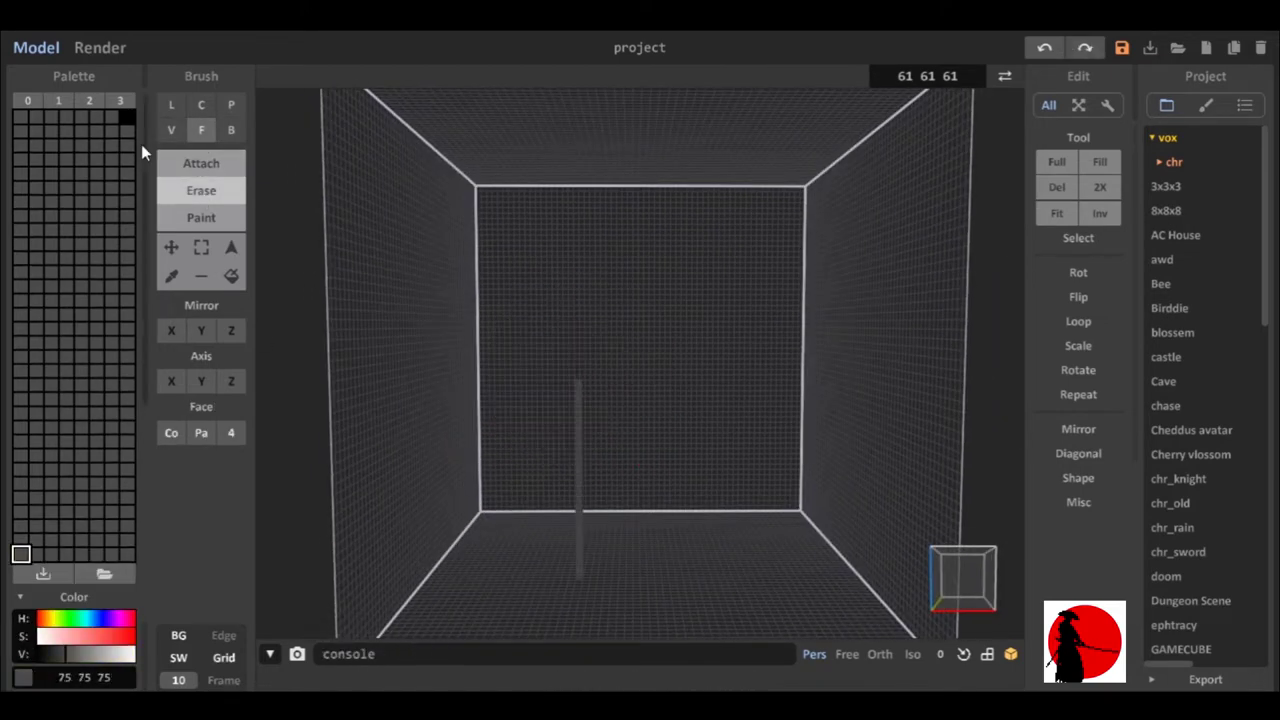
{"action": "key", "text": "v"}
{"action": "right_click_drag", "start_coordinate": [680, 403], "coordinate": [650, 342]}
{"action": "left_click", "coordinate": [201, 130]}
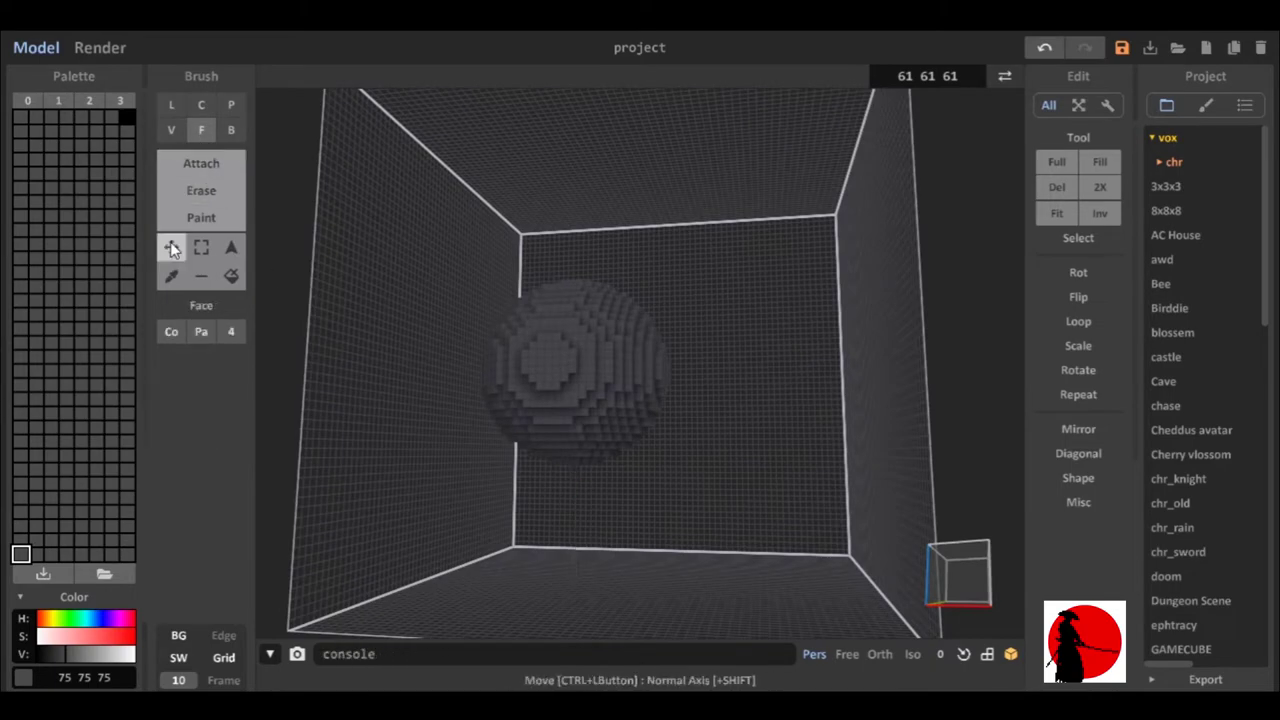
{"action": "left_click_drag", "start_coordinate": [60, 655], "coordinate": [129, 656]}
- In orthographic view, select the sphere's lower half and move it down, separating it
{"action": "left_click", "coordinate": [201, 247]}
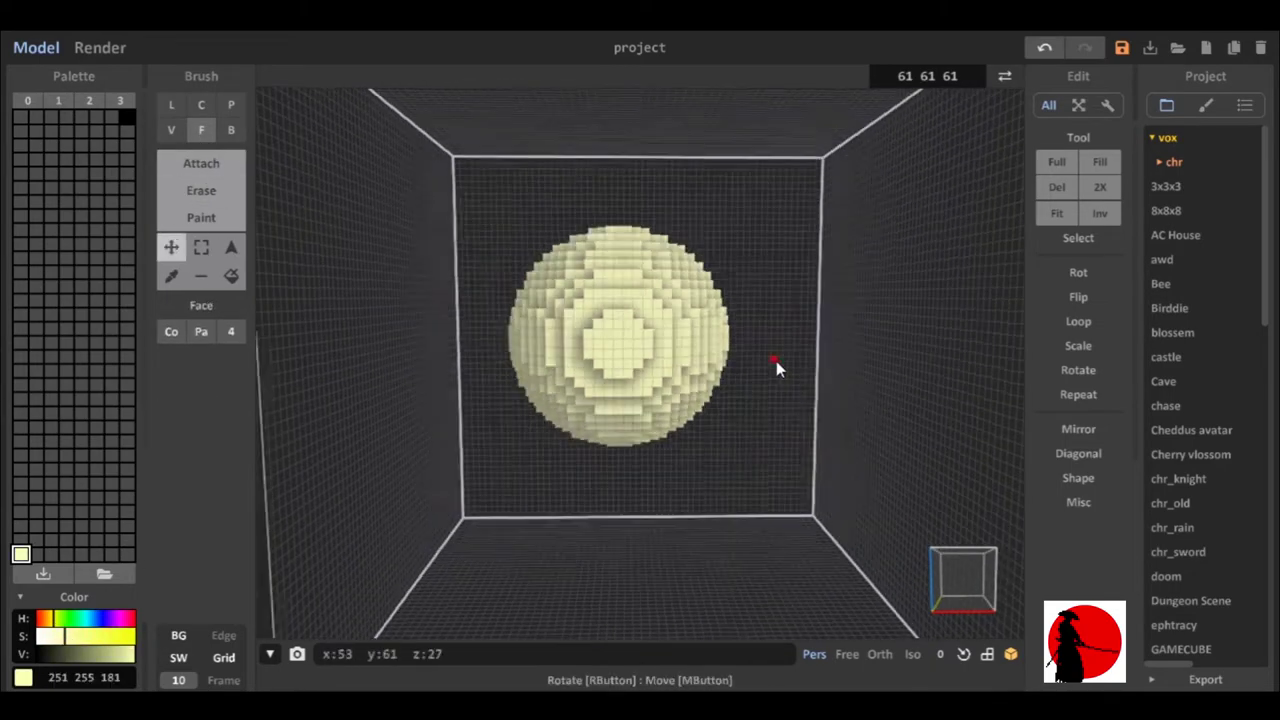
{"action": "scroll", "coordinate": [776, 361], "scroll_direction": "down", "scroll_amount": 3}
{"action": "left_click", "coordinate": [880, 654]}
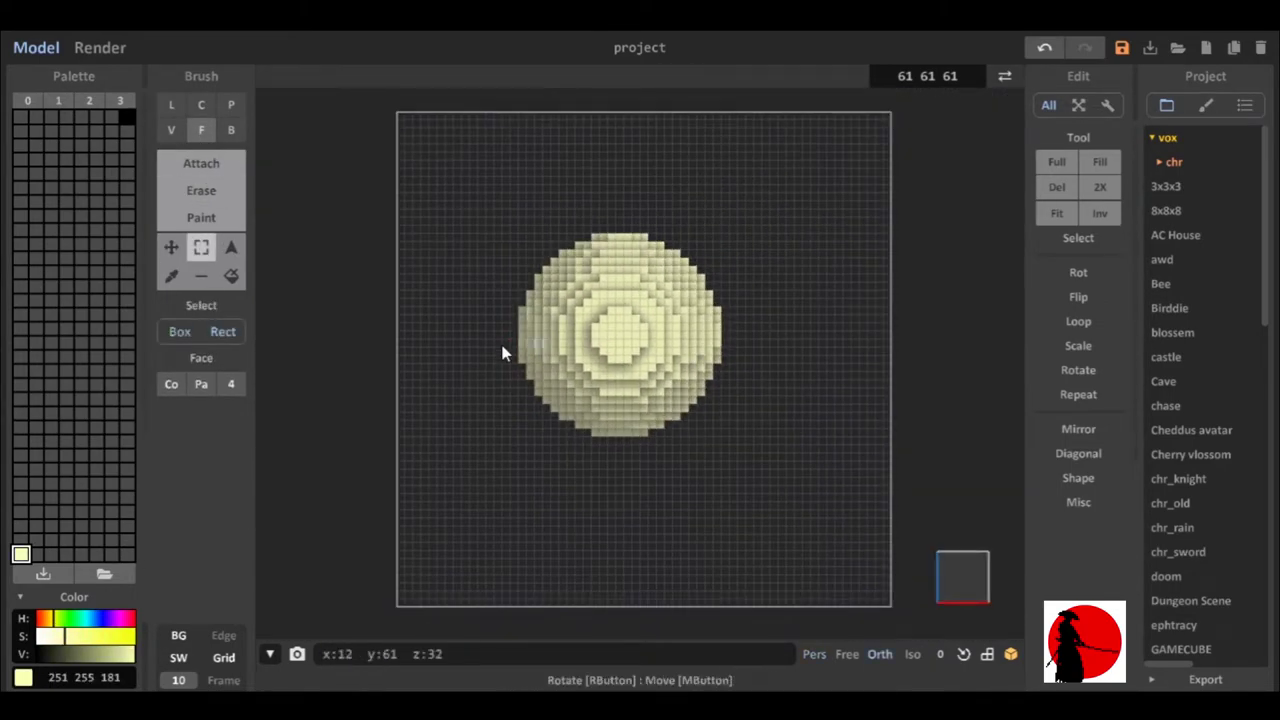
{"action": "left_click_drag", "start_coordinate": [503, 354], "coordinate": [752, 450]}
{"action": "left_click", "coordinate": [171, 247]}
{"action": "left_click_drag", "start_coordinate": [620, 400], "coordinate": [620, 528]}
{"action": "right_click_drag", "start_coordinate": [620, 528], "coordinate": [603, 405]}
{"action": "right_click_drag", "start_coordinate": [608, 486], "coordinate": [134, 144]}
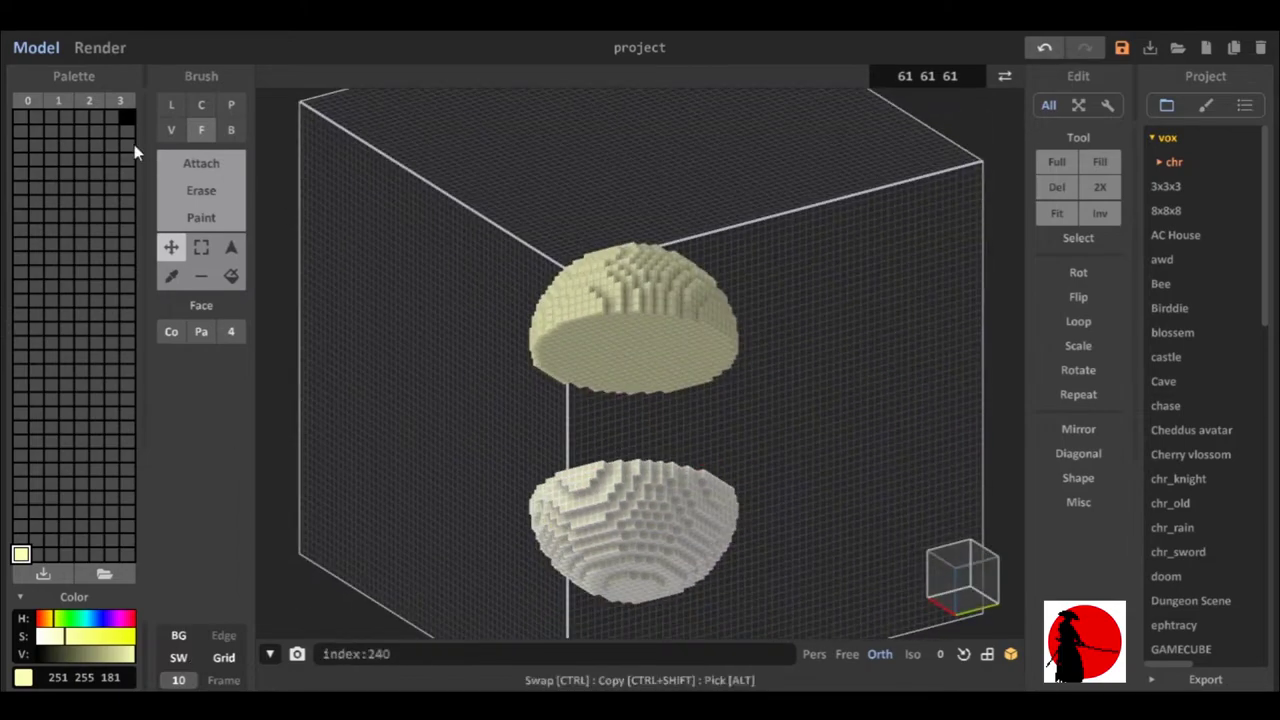
- Scoop out the lower hemisphere's interior with a size-22 erase sphere
{"action": "left_click", "coordinate": [171, 130]}
{"action": "left_click", "coordinate": [201, 190]}
{"action": "mouse_move", "coordinate": [600, 300]}
{"action": "right_mouse_down"}
{"action": "mouse_move", "coordinate": [635, 361]}
{"action": "mouse_move", "coordinate": [631, 463]}
{"action": "right_mouse_up"}
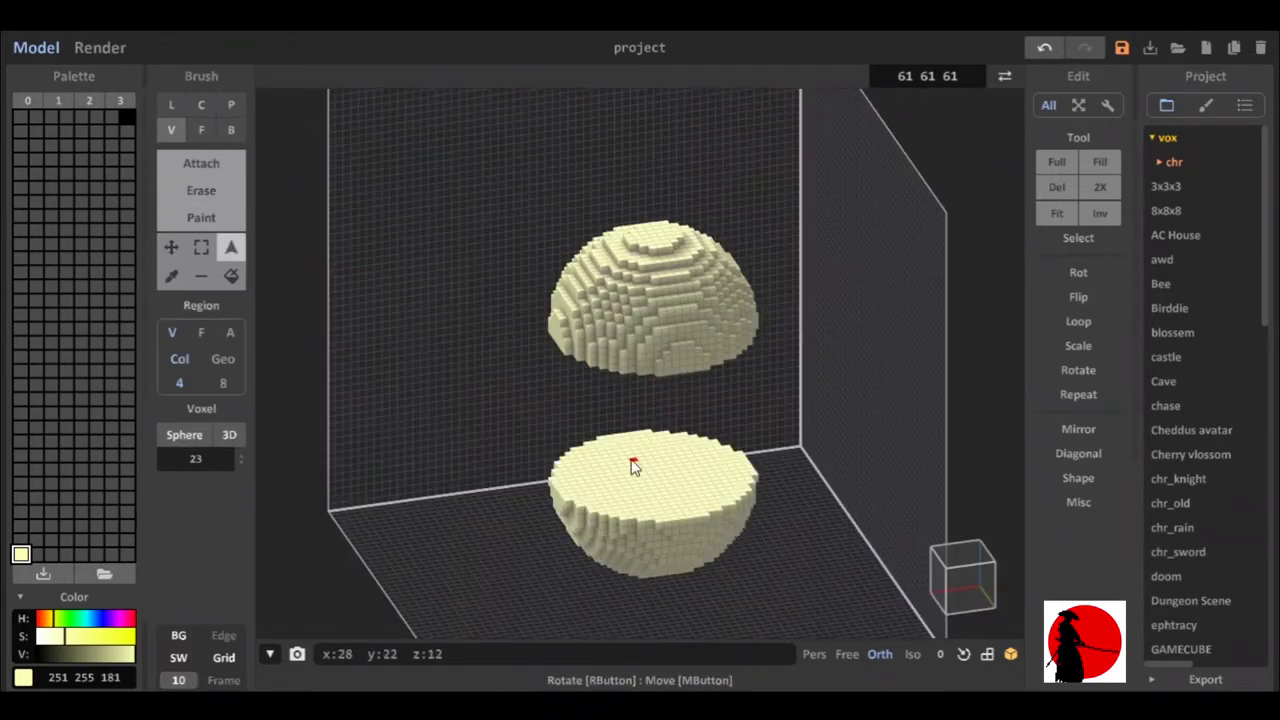
{"action": "left_click_drag", "start_coordinate": [240, 452], "coordinate": [240, 458]}
{"action": "left_click", "coordinate": [652, 465]}
{"action": "right_click_drag", "start_coordinate": [766, 414], "coordinate": [757, 423]}
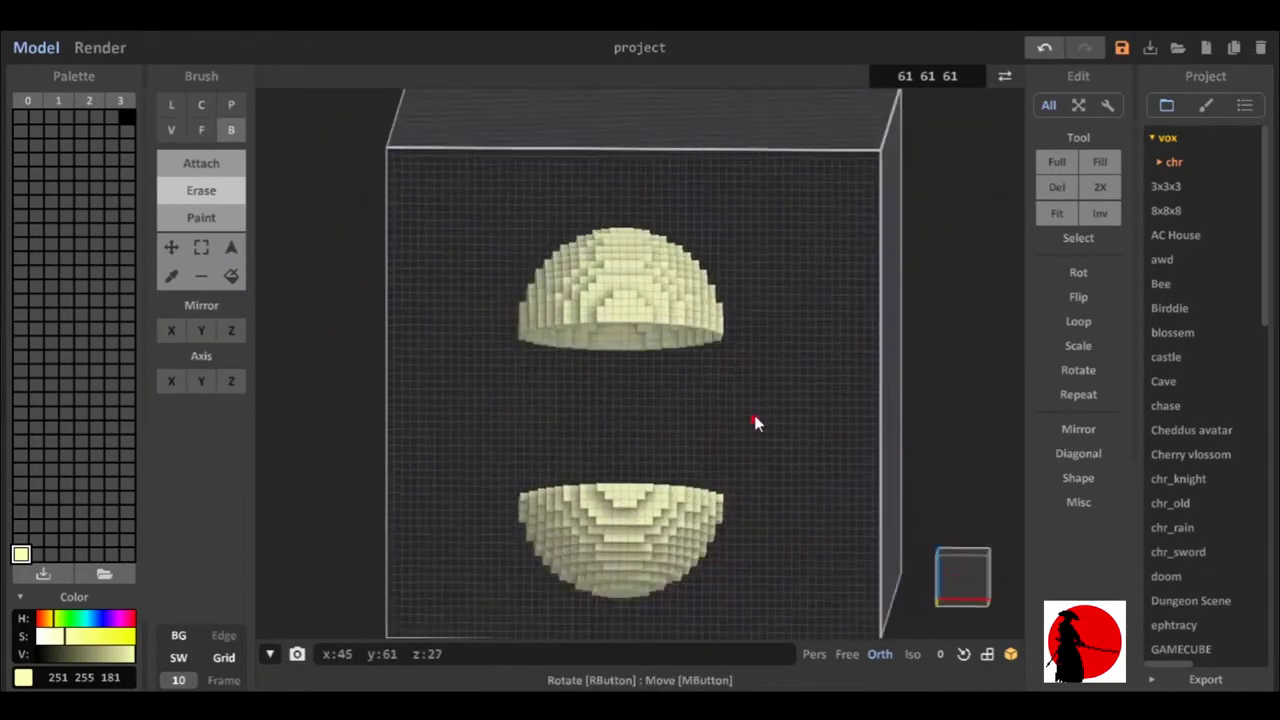
- Add a voxel sphere back at the centre of the model
{"action": "left_click", "coordinate": [171, 247]}
{"action": "mouse_move", "coordinate": [576, 515]}
{"action": "right_mouse_down"}
{"action": "mouse_move", "coordinate": [592, 557]}
{"action": "mouse_move", "coordinate": [651, 514]}
{"action": "right_mouse_up"}
{"action": "left_click", "coordinate": [201, 130]}
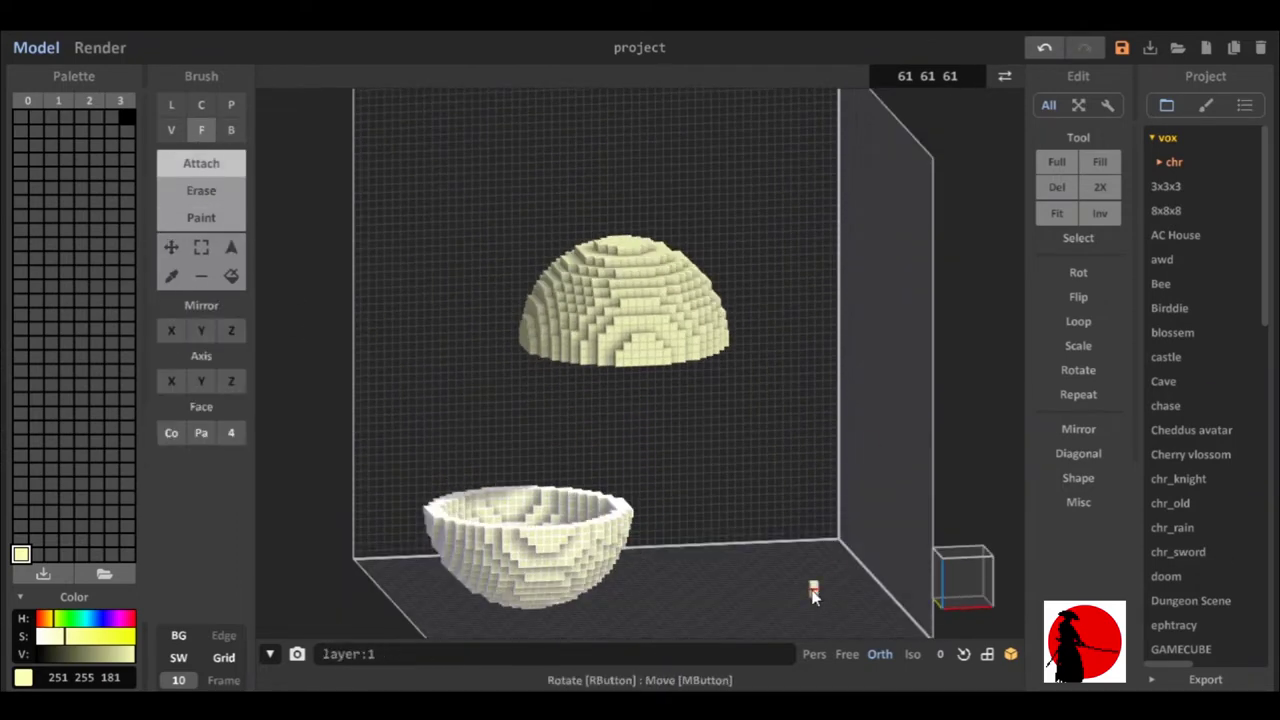
{"action": "left_click", "coordinate": [171, 130]}
{"action": "left_click", "coordinate": [632, 472]}
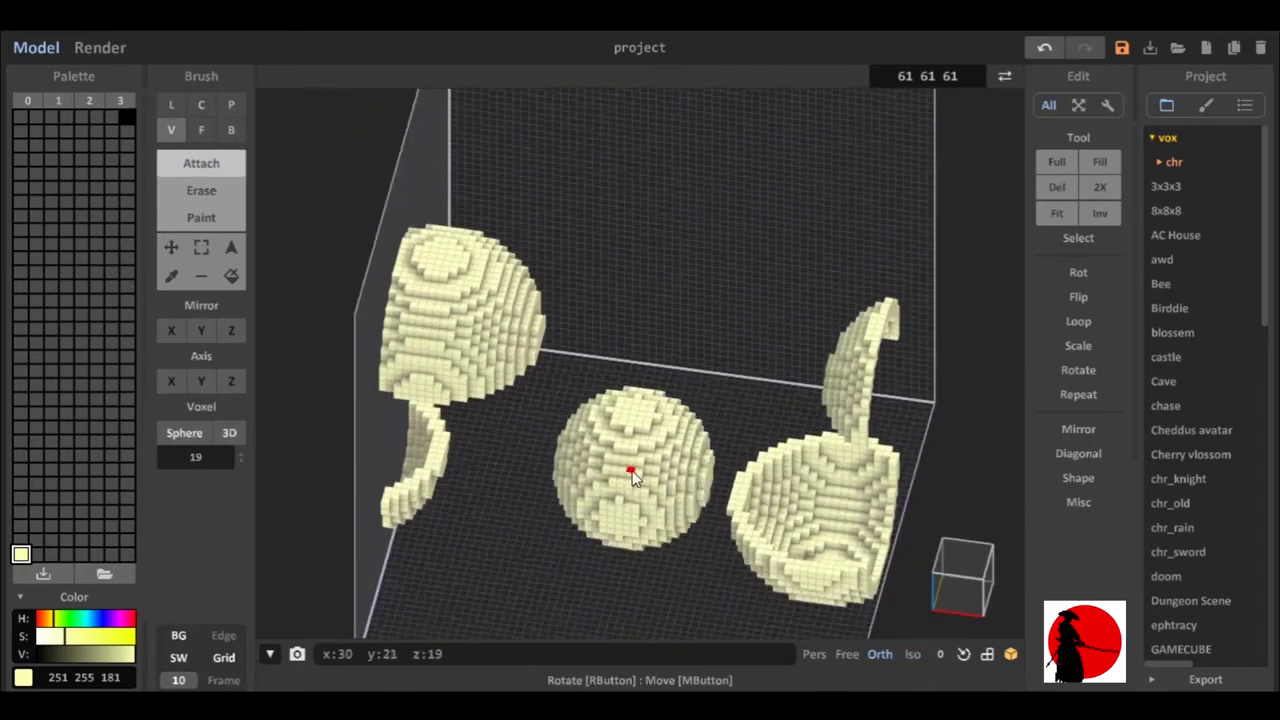
{"action": "right_click_drag", "start_coordinate": [632, 472], "coordinate": [647, 358]}
- Shift the model contents sideways and erase the top half of the lower sphere
{"action": "left_click", "coordinate": [201, 247]}
{"action": "left_click", "coordinate": [171, 247]}
{"action": "left_click_drag", "start_coordinate": [320, 534], "coordinate": [520, 531]}
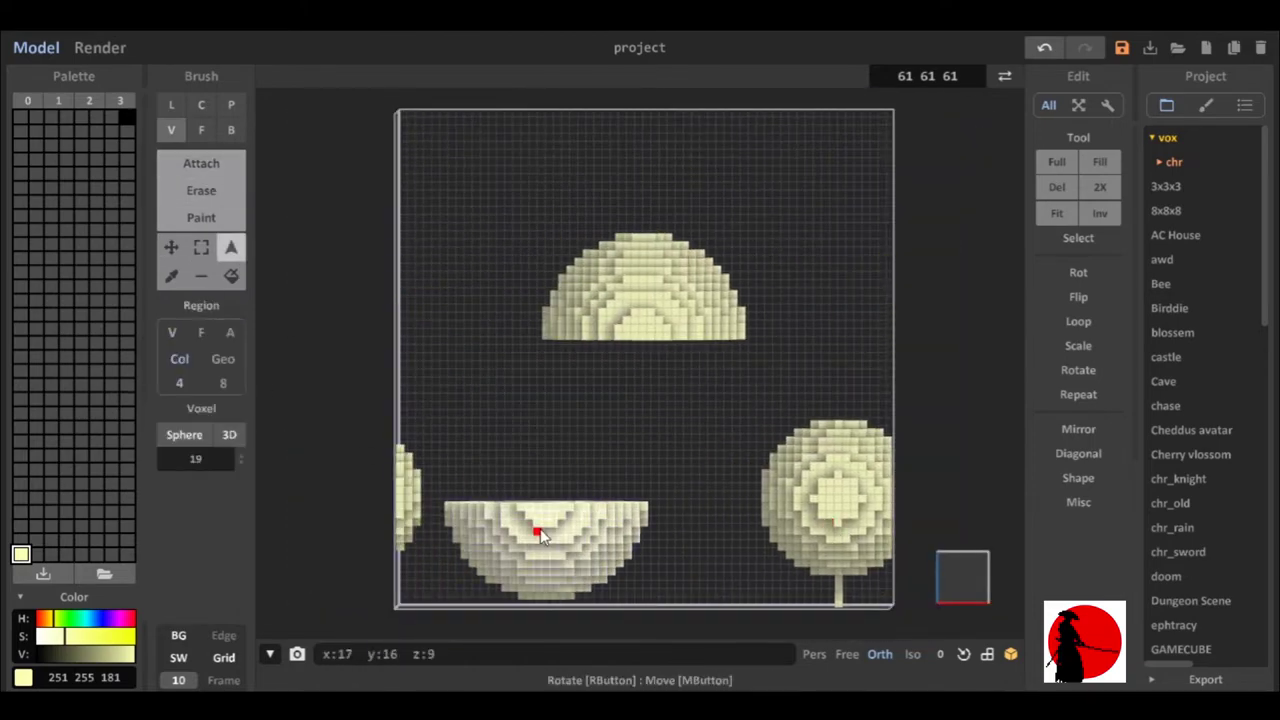
{"action": "key", "text": "s"}
{"action": "scroll", "coordinate": [600, 520], "scroll_direction": "up", "scroll_amount": 1}
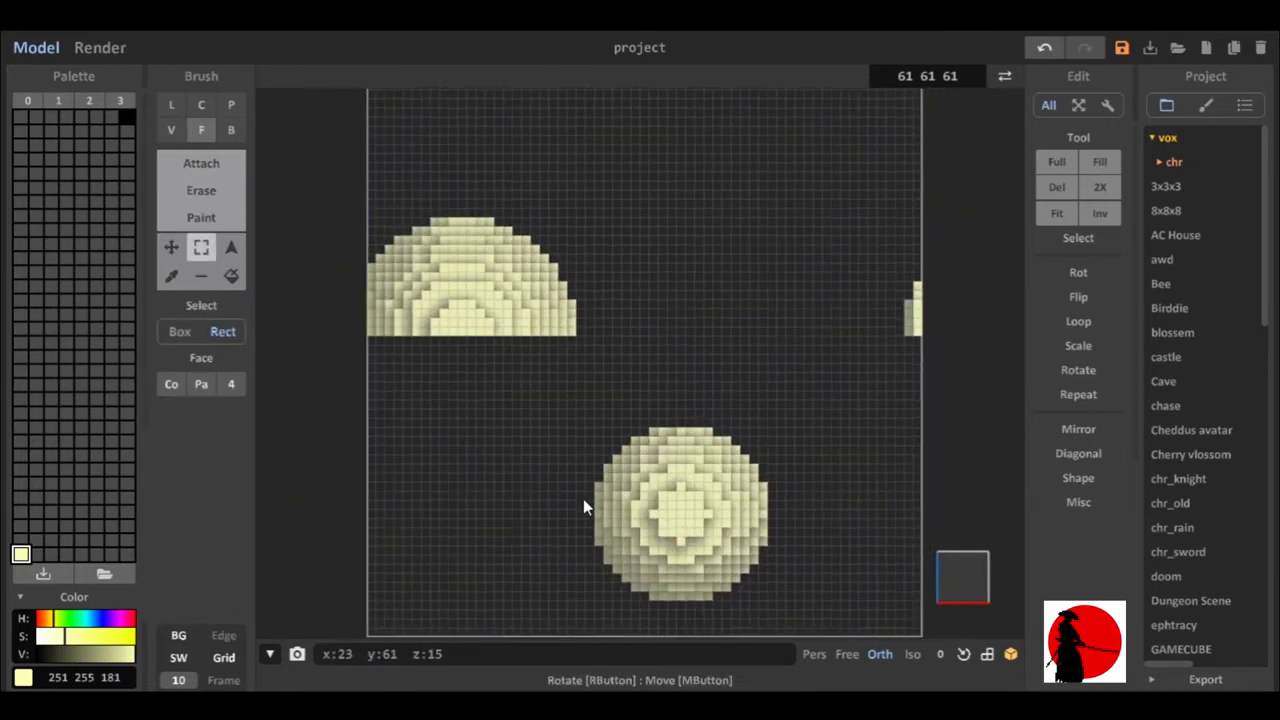
{"action": "left_click_drag", "start_coordinate": [639, 501], "coordinate": [770, 420]}
{"action": "left_click", "coordinate": [170, 130]}
{"action": "right_click_drag", "start_coordinate": [620, 428], "coordinate": [757, 309]}
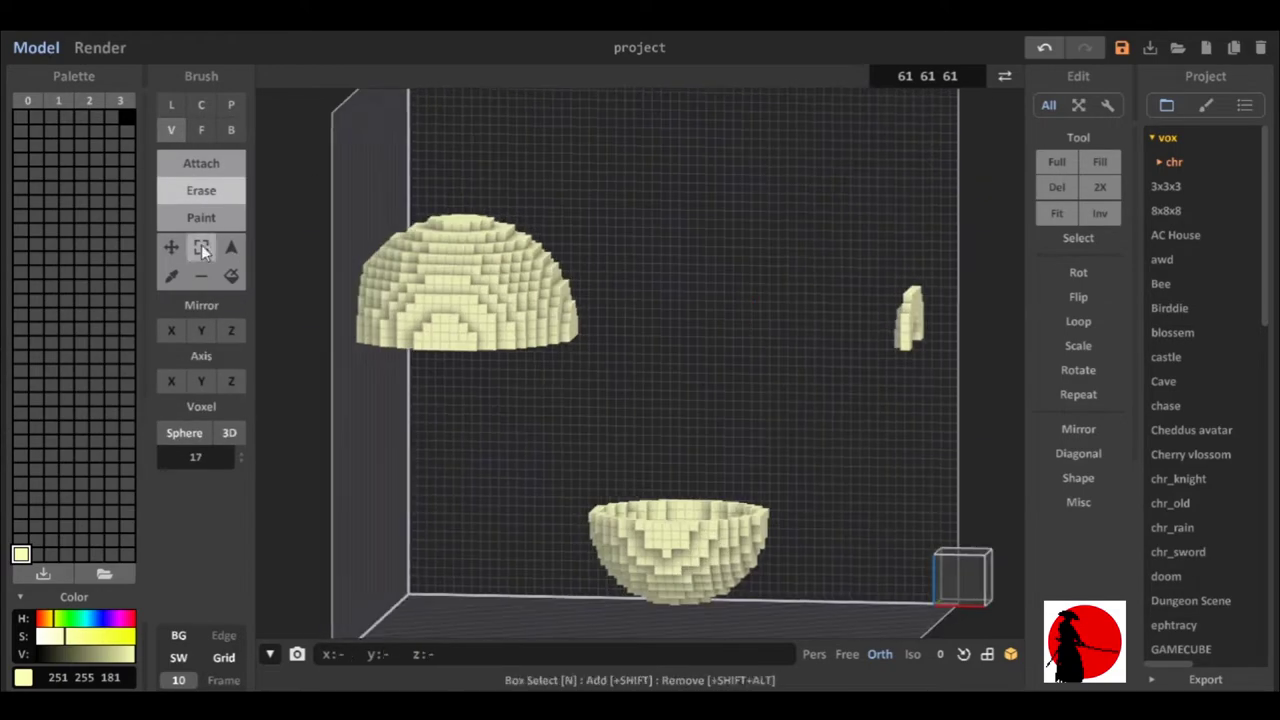
- Switch between selection and face tools while inspecting the dome and bowl
{"action": "key", "text": "m"}
{"action": "mouse_move", "coordinate": [656, 539]}
{"action": "right_mouse_down"}
{"action": "mouse_move", "coordinate": [625, 511]}
{"action": "mouse_move", "coordinate": [748, 512]}
{"action": "mouse_move", "coordinate": [620, 470]}
{"action": "right_mouse_up"}
{"action": "left_click", "coordinate": [231, 247]}
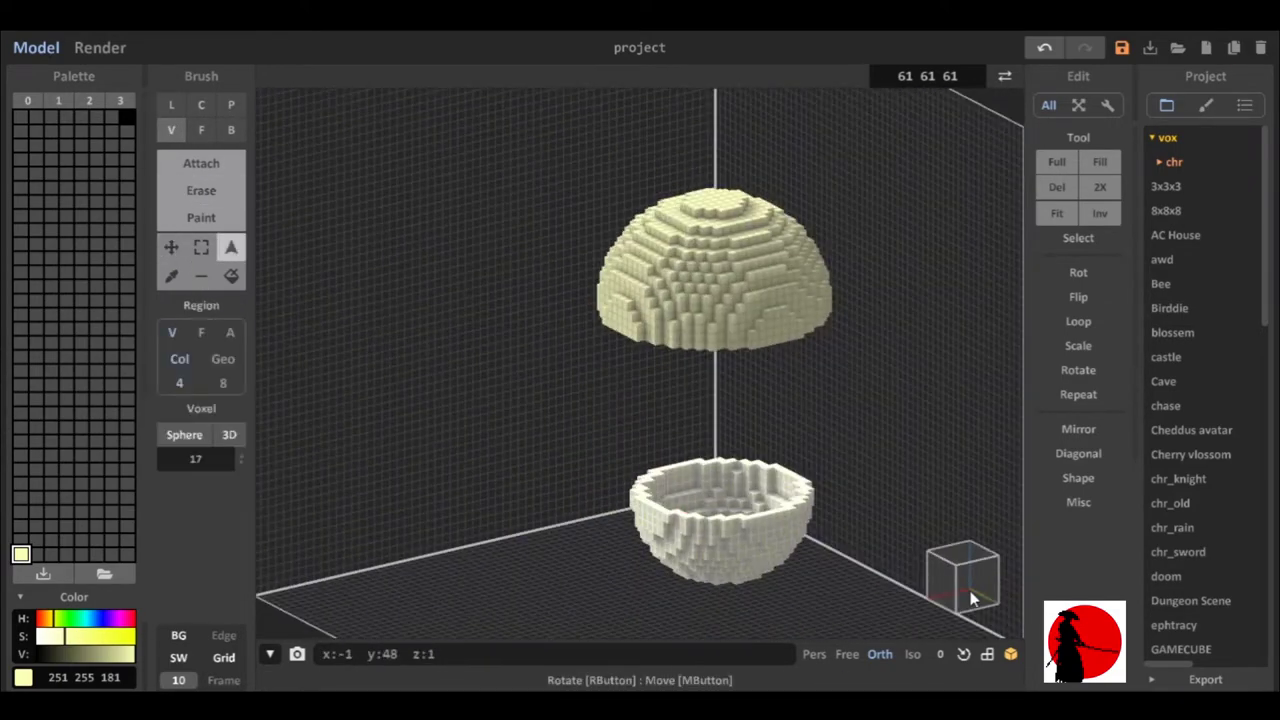
{"action": "right_click_drag", "start_coordinate": [589, 357], "coordinate": [797, 349]}
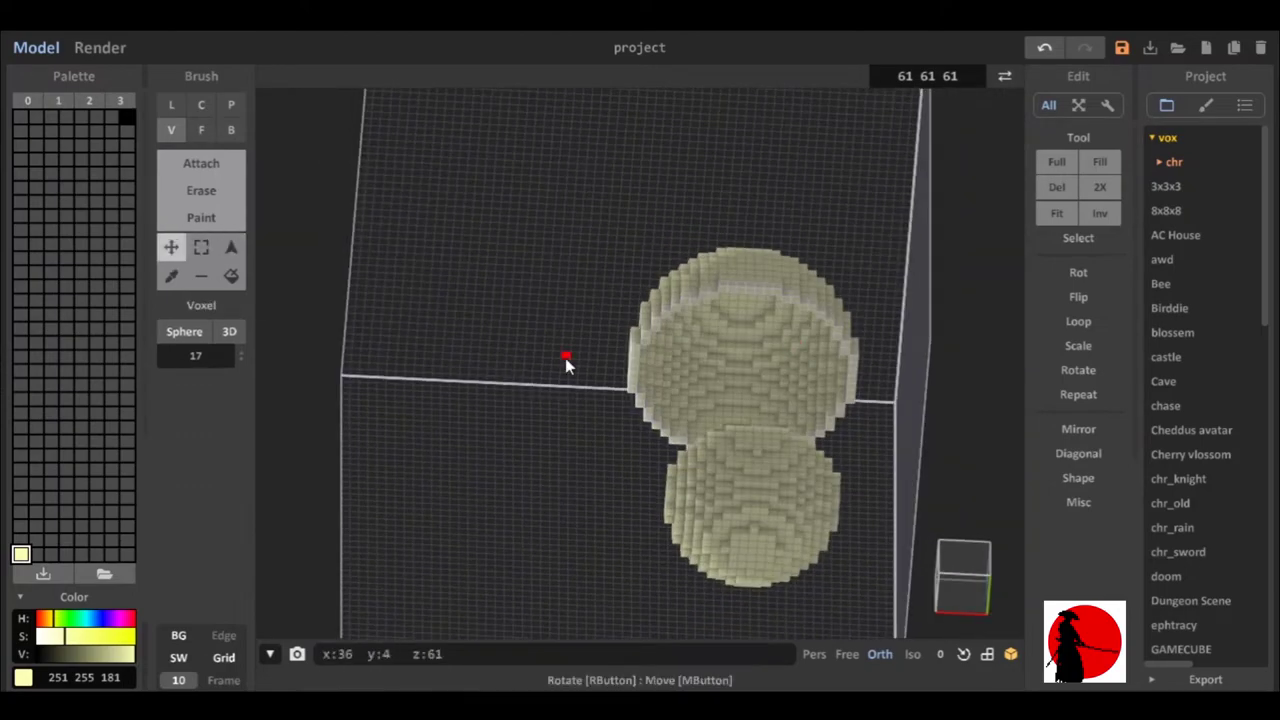
{"action": "key", "text": "f"}
{"action": "mouse_move", "coordinate": [706, 296]}
{"action": "right_mouse_down"}
{"action": "mouse_move", "coordinate": [549, 403]}
{"action": "mouse_move", "coordinate": [380, 420]}
{"action": "right_mouse_up"}
{"action": "left_click", "coordinate": [171, 432]}
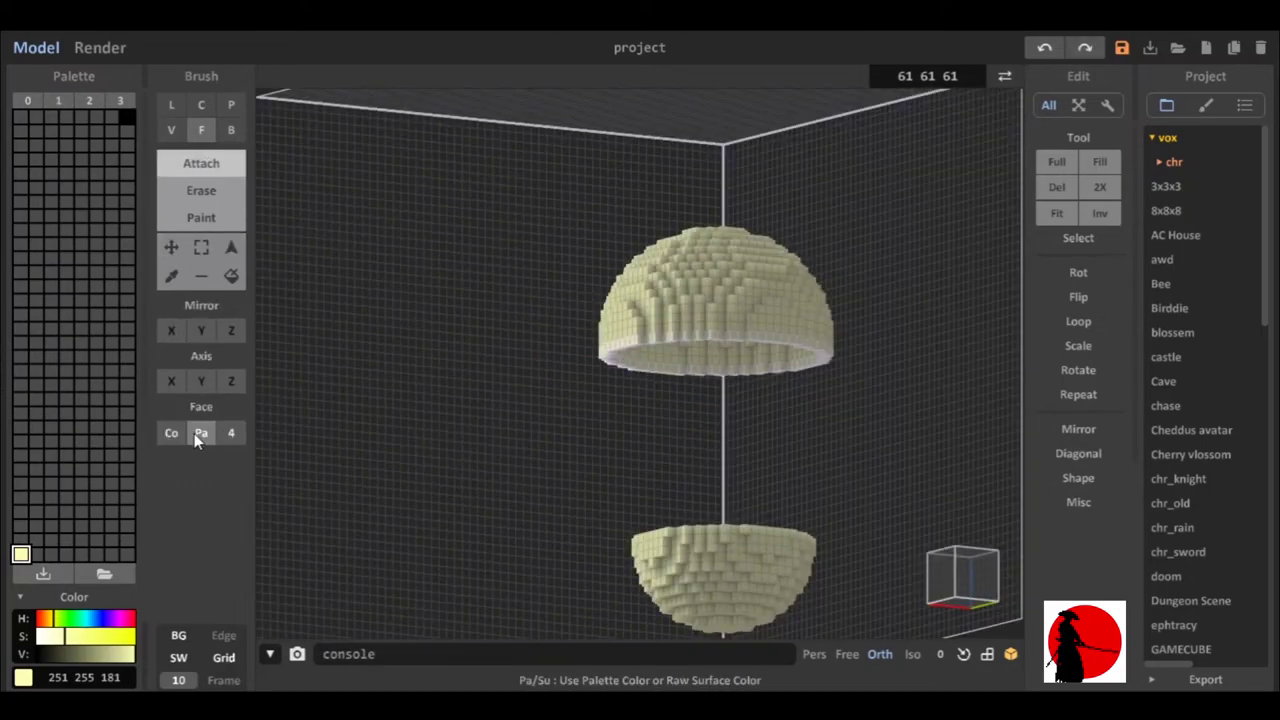
{"action": "right_click_drag", "start_coordinate": [560, 390], "coordinate": [647, 360]}
- Move the bowl up toward the underside of the dome
{"action": "left_click", "coordinate": [645, 358]}
{"action": "right_click_drag", "start_coordinate": [672, 456], "coordinate": [600, 420]}
{"action": "left_click", "coordinate": [171, 247]}
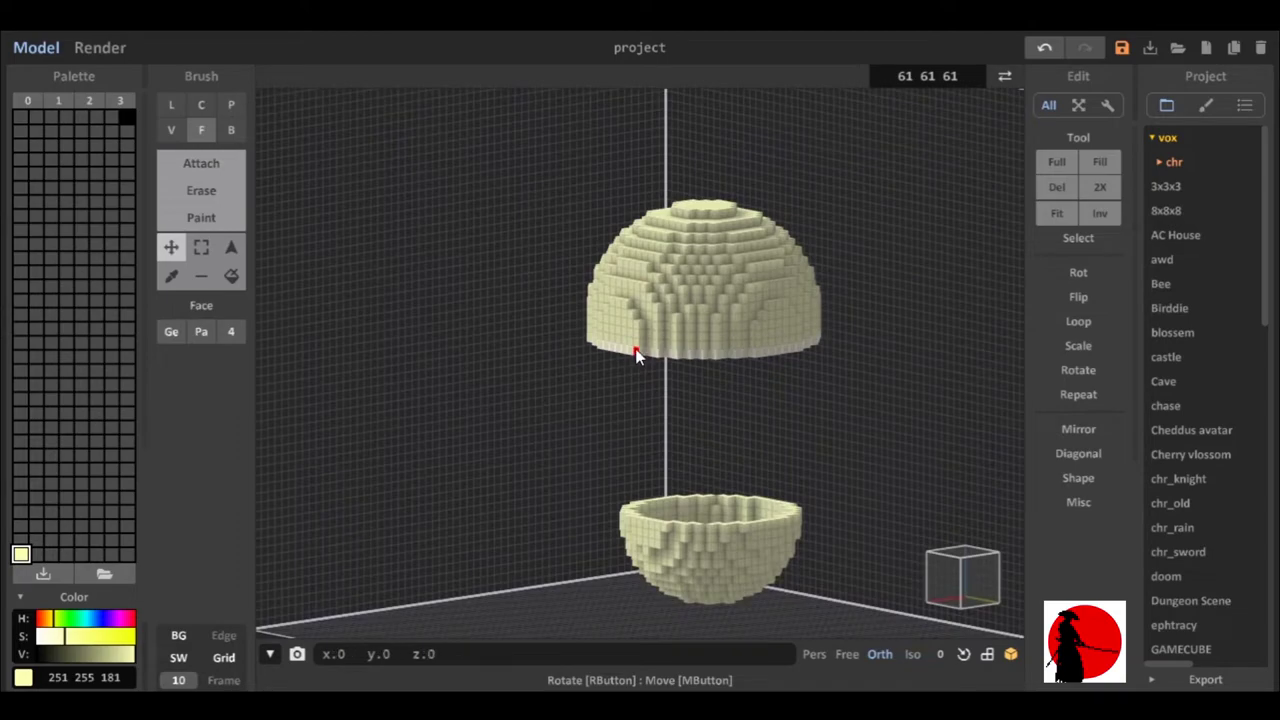
{"action": "right_click_drag", "start_coordinate": [643, 348], "coordinate": [711, 377]}
{"action": "left_click_drag", "start_coordinate": [383, 277], "coordinate": [854, 466]}
{"action": "mouse_move", "coordinate": [854, 466]}
{"action": "right_mouse_down"}
{"action": "mouse_move", "coordinate": [946, 586]}
{"action": "mouse_move", "coordinate": [780, 412]}
{"action": "mouse_move", "coordinate": [734, 486]}
{"action": "mouse_move", "coordinate": [560, 350]}
{"action": "mouse_move", "coordinate": [746, 429]}
{"action": "mouse_move", "coordinate": [560, 377]}
{"action": "mouse_move", "coordinate": [713, 355]}
{"action": "right_mouse_up"}
- Box-select the bottom row of voxels and flip it
{"action": "key", "text": "v"}
{"action": "key", "text": "b"}
{"action": "mouse_move", "coordinate": [560, 330]}
{"action": "right_mouse_down"}
{"action": "mouse_move", "coordinate": [646, 297]}
{"action": "mouse_move", "coordinate": [469, 389]}
{"action": "mouse_move", "coordinate": [680, 396]}
{"action": "mouse_move", "coordinate": [706, 377]}
{"action": "mouse_move", "coordinate": [723, 306]}
{"action": "mouse_move", "coordinate": [757, 381]}
{"action": "mouse_move", "coordinate": [837, 357]}
{"action": "mouse_move", "coordinate": [794, 366]}
{"action": "mouse_move", "coordinate": [880, 274]}
{"action": "mouse_move", "coordinate": [815, 352]}
{"action": "mouse_move", "coordinate": [874, 354]}
{"action": "mouse_move", "coordinate": [686, 186]}
{"action": "mouse_move", "coordinate": [903, 313]}
{"action": "mouse_move", "coordinate": [906, 294]}
{"action": "mouse_move", "coordinate": [920, 331]}
{"action": "mouse_move", "coordinate": [886, 366]}
{"action": "mouse_move", "coordinate": [708, 323]}
{"action": "mouse_move", "coordinate": [582, 207]}
{"action": "mouse_move", "coordinate": [619, 488]}
{"action": "mouse_move", "coordinate": [343, 455]}
{"action": "mouse_move", "coordinate": [573, 382]}
{"action": "mouse_move", "coordinate": [484, 318]}
{"action": "mouse_move", "coordinate": [480, 366]}
{"action": "mouse_move", "coordinate": [424, 336]}
{"action": "mouse_move", "coordinate": [524, 539]}
{"action": "mouse_move", "coordinate": [566, 243]}
{"action": "mouse_move", "coordinate": [466, 360]}
{"action": "mouse_move", "coordinate": [486, 466]}
{"action": "right_mouse_up"}
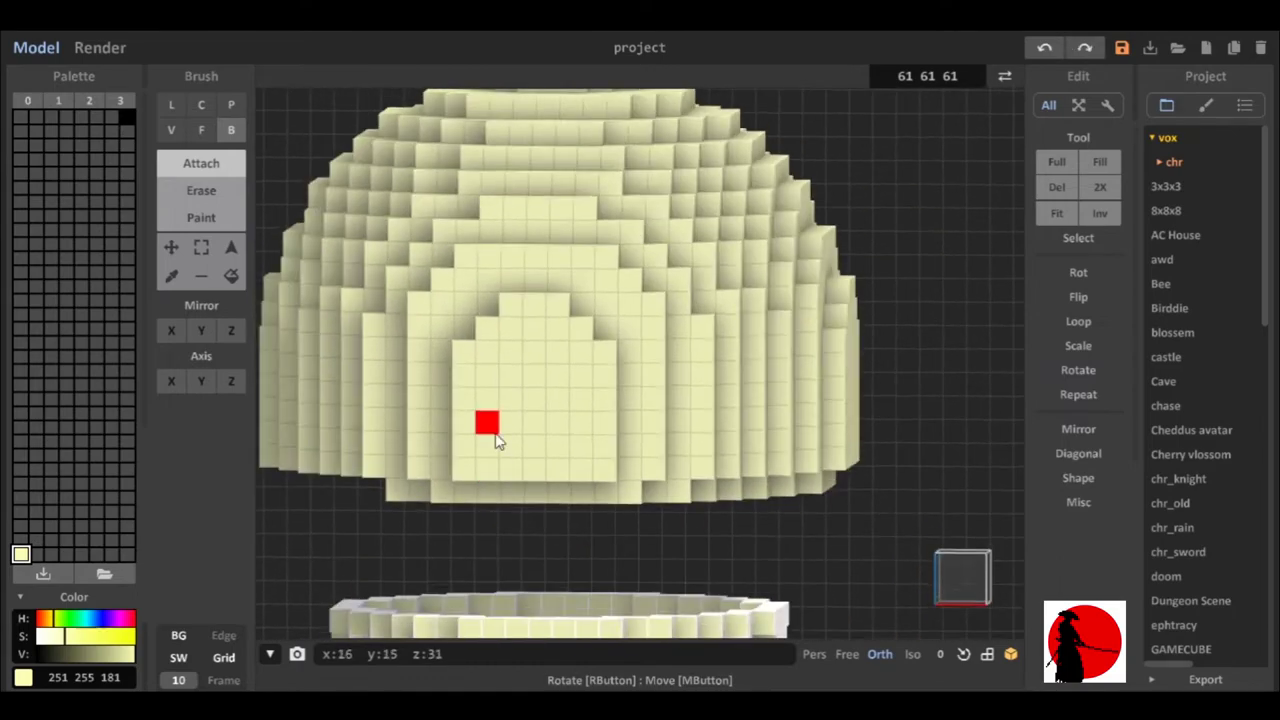
{"action": "left_click", "coordinate": [203, 247]}
{"action": "left_click_drag", "start_coordinate": [555, 482], "coordinate": [758, 500]}
{"action": "left_click", "coordinate": [1078, 296]}
{"action": "left_click", "coordinate": [1049, 320]}
- Flip the selected bottom row again and check the cap from above and the side
{"action": "left_click", "coordinate": [171, 247]}
{"action": "mouse_move", "coordinate": [533, 546]}
{"action": "right_mouse_down"}
{"action": "mouse_move", "coordinate": [534, 523]}
{"action": "mouse_move", "coordinate": [923, 420]}
{"action": "mouse_move", "coordinate": [663, 397]}
{"action": "right_mouse_up"}
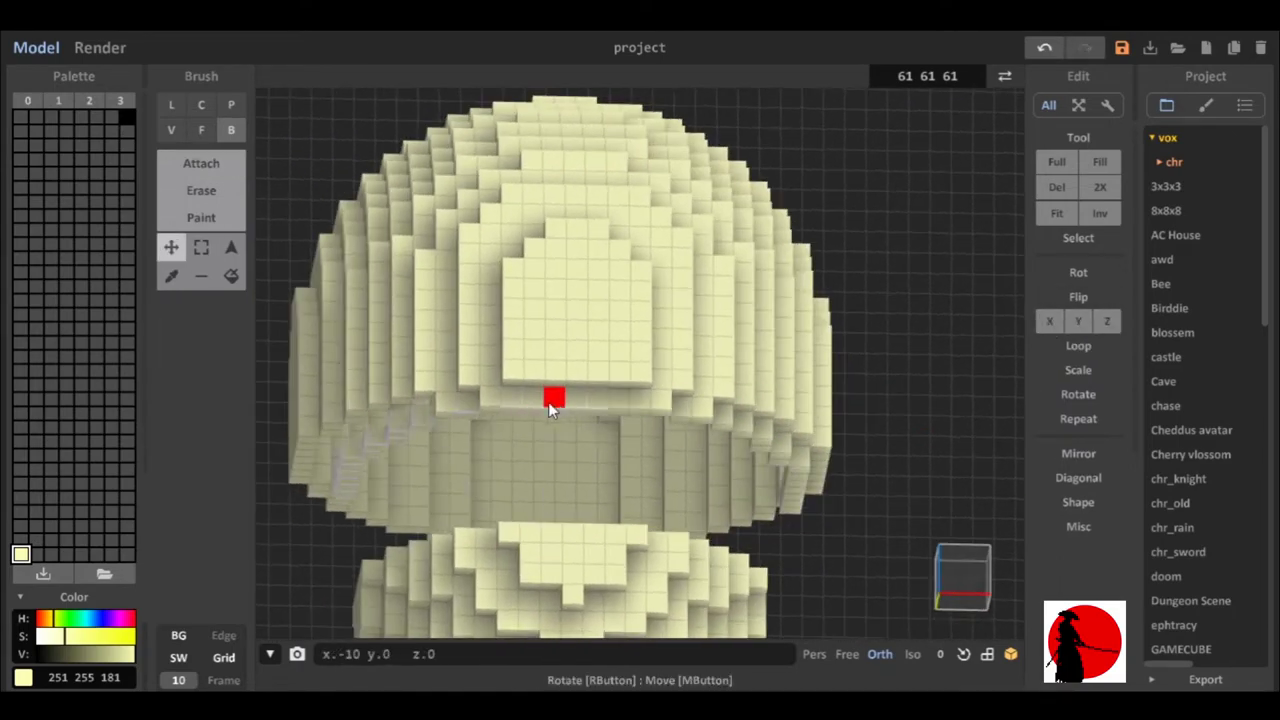
{"action": "left_click", "coordinate": [1049, 320]}
{"action": "right_click_drag", "start_coordinate": [760, 420], "coordinate": [869, 411]}
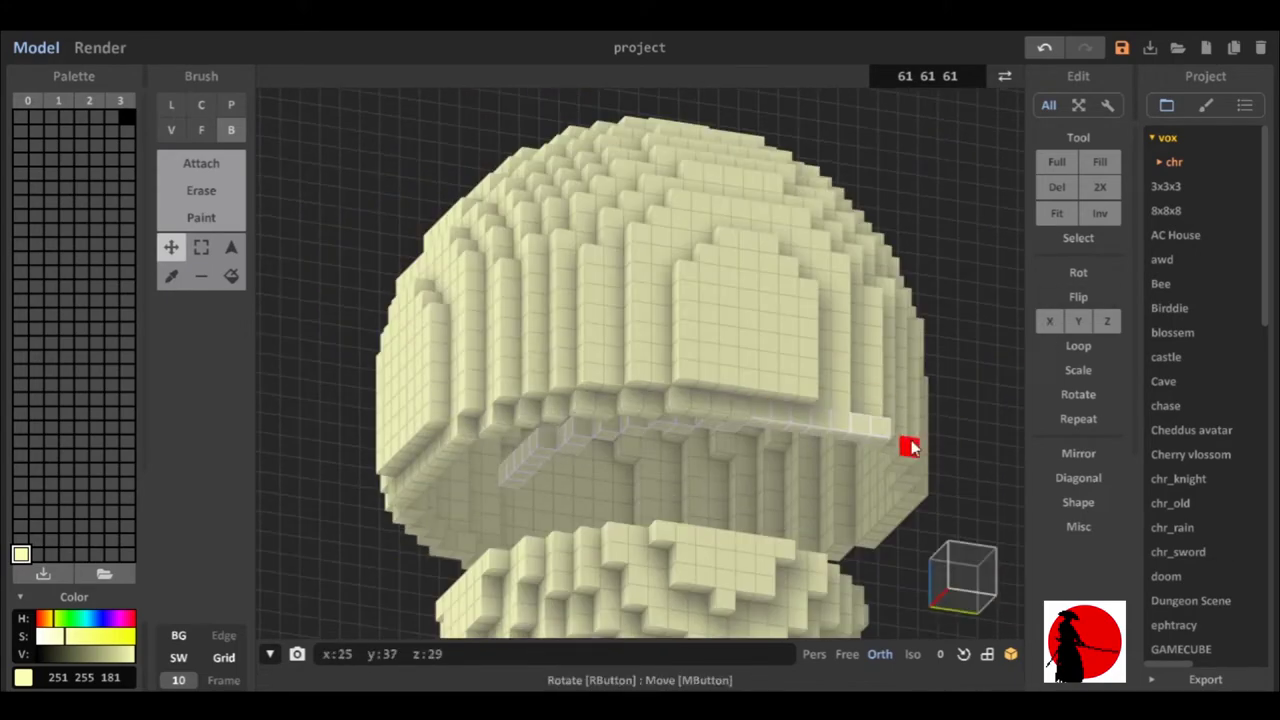
{"action": "right_click_drag", "start_coordinate": [491, 449], "coordinate": [785, 448]}
- Switch to erasing and inspect the envelope from below
{"action": "left_click", "coordinate": [201, 190]}
{"action": "scroll", "coordinate": [640, 451], "scroll_direction": "up", "scroll_amount": 3}
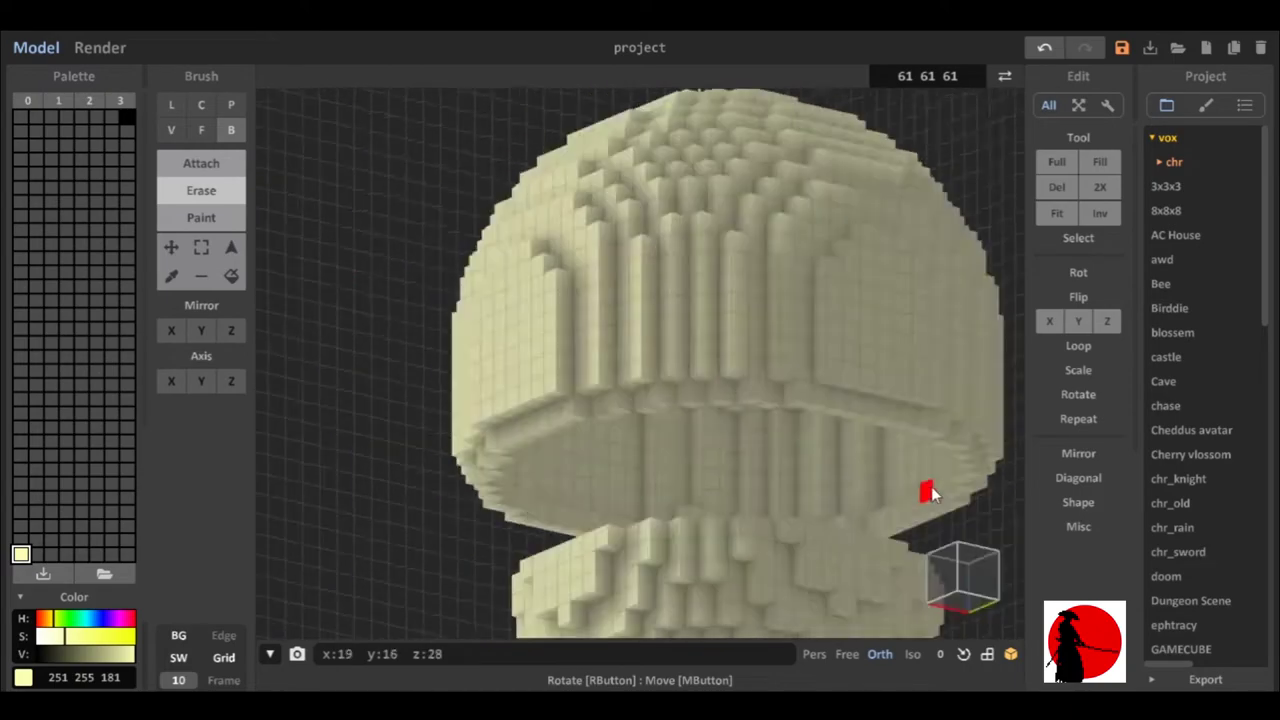
{"action": "mouse_move", "coordinate": [787, 519]}
{"action": "right_mouse_down"}
{"action": "mouse_move", "coordinate": [631, 427]}
{"action": "mouse_move", "coordinate": [804, 509]}
{"action": "right_mouse_up"}
{"action": "left_click", "coordinate": [171, 247]}
{"action": "mouse_move", "coordinate": [600, 500]}
{"action": "right_mouse_down"}
{"action": "mouse_move", "coordinate": [686, 547]}
{"action": "mouse_move", "coordinate": [739, 494]}
{"action": "mouse_move", "coordinate": [578, 501]}
{"action": "mouse_move", "coordinate": [634, 509]}
{"action": "mouse_move", "coordinate": [714, 477]}
{"action": "mouse_move", "coordinate": [586, 549]}
{"action": "mouse_move", "coordinate": [450, 572]}
{"action": "mouse_move", "coordinate": [723, 591]}
{"action": "mouse_move", "coordinate": [800, 571]}
{"action": "mouse_move", "coordinate": [723, 451]}
{"action": "mouse_move", "coordinate": [775, 580]}
{"action": "mouse_move", "coordinate": [671, 563]}
{"action": "mouse_move", "coordinate": [686, 551]}
{"action": "mouse_move", "coordinate": [591, 509]}
{"action": "mouse_move", "coordinate": [688, 556]}
{"action": "mouse_move", "coordinate": [572, 550]}
{"action": "mouse_move", "coordinate": [669, 517]}
{"action": "mouse_move", "coordinate": [457, 551]}
{"action": "mouse_move", "coordinate": [822, 492]}
{"action": "mouse_move", "coordinate": [700, 540]}
{"action": "mouse_move", "coordinate": [640, 533]}
{"action": "mouse_move", "coordinate": [568, 493]}
{"action": "right_mouse_up"}
- Alternately attach and erase voxels to form the stepped rim band and raised panel
{"action": "key", "text": "1"}
{"action": "key", "text": "2"}
{"action": "key", "text": "1"}
{"action": "key", "text": "2"}
{"action": "key", "text": "f"}
{"action": "key", "text": "1"}
{"action": "right_click_drag", "start_coordinate": [632, 517], "coordinate": [852, 488]}
{"action": "key", "text": "s"}
{"action": "right_click_drag", "start_coordinate": [640, 500], "coordinate": [715, 486]}
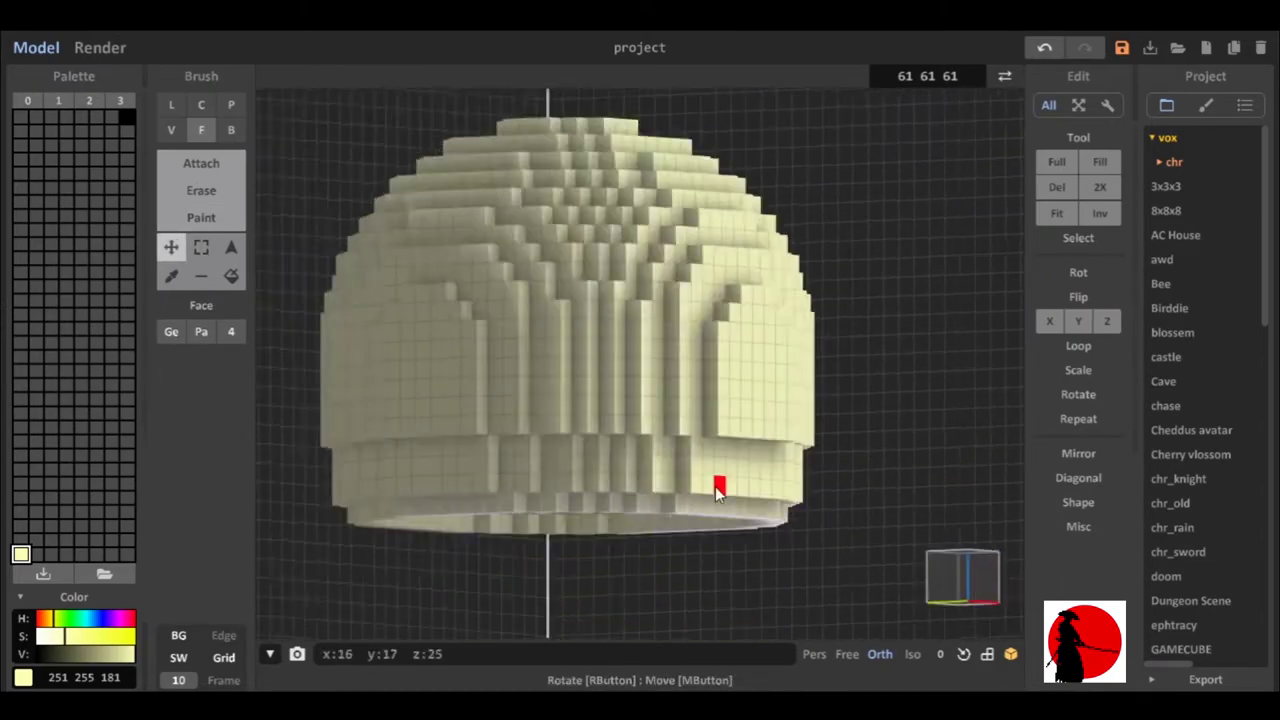
- Snap to a front view, then orbit to look down on the cream egg
{"action": "left_click", "coordinate": [231, 247]}
{"action": "key", "text": "1"}
{"action": "key", "text": "m"}
{"action": "mouse_move", "coordinate": [700, 560]}
{"action": "right_mouse_down"}
{"action": "mouse_move", "coordinate": [622, 598]}
{"action": "mouse_move", "coordinate": [518, 559]}
{"action": "right_mouse_up"}
{"action": "left_click", "coordinate": [231, 247]}
{"action": "right_click_drag", "start_coordinate": [880, 457], "coordinate": [298, 215]}
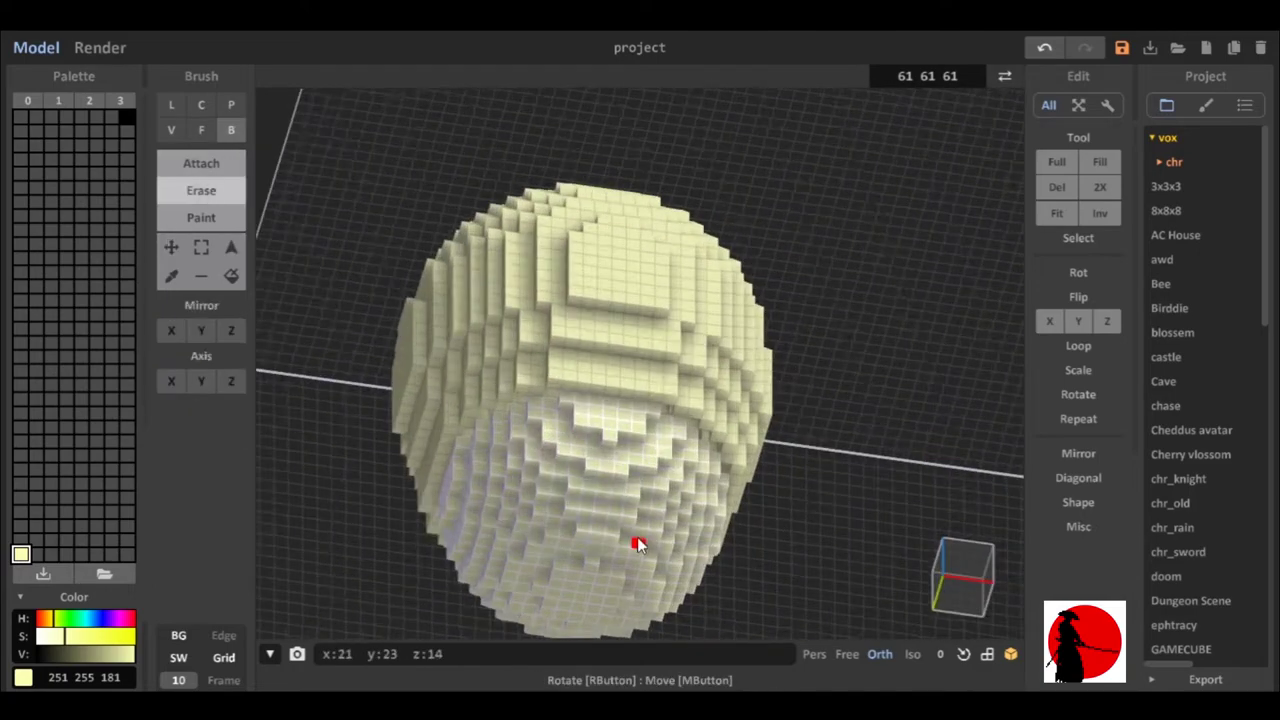
- Pick an empty palette slot for a new dark grey colour (75 75 75)
{"action": "key", "text": "e"}
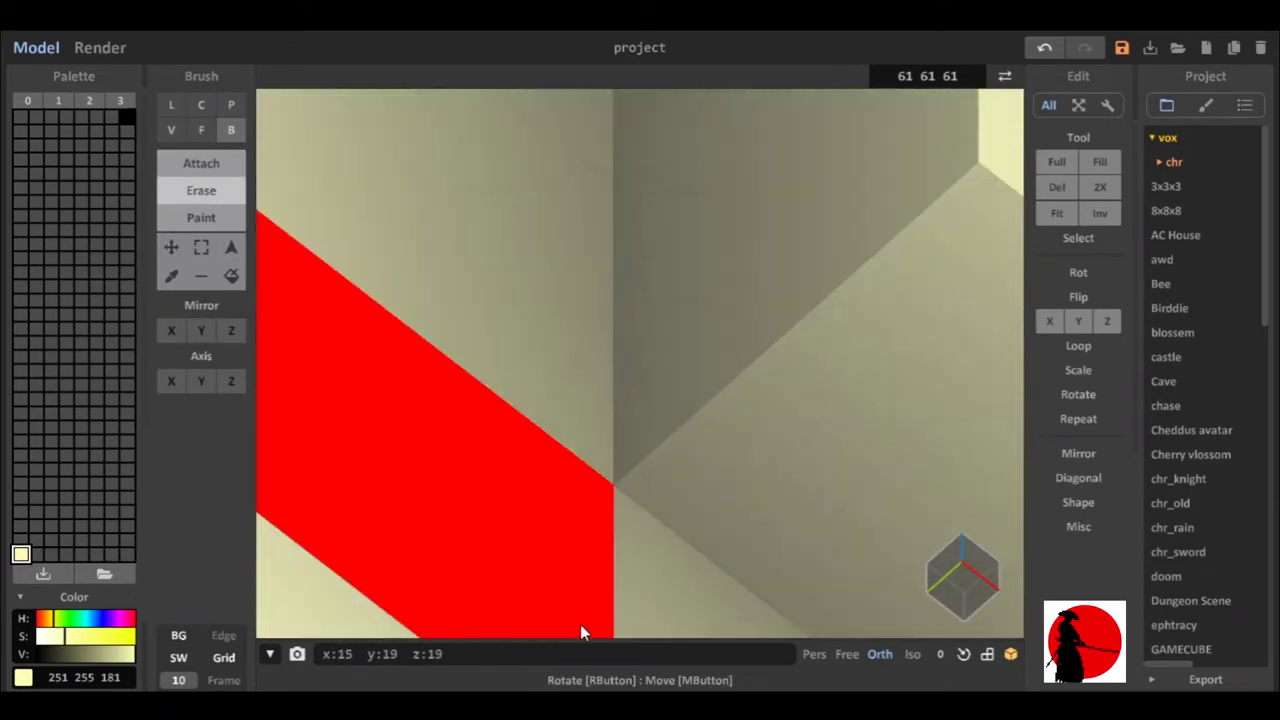
{"action": "key", "text": "1"}
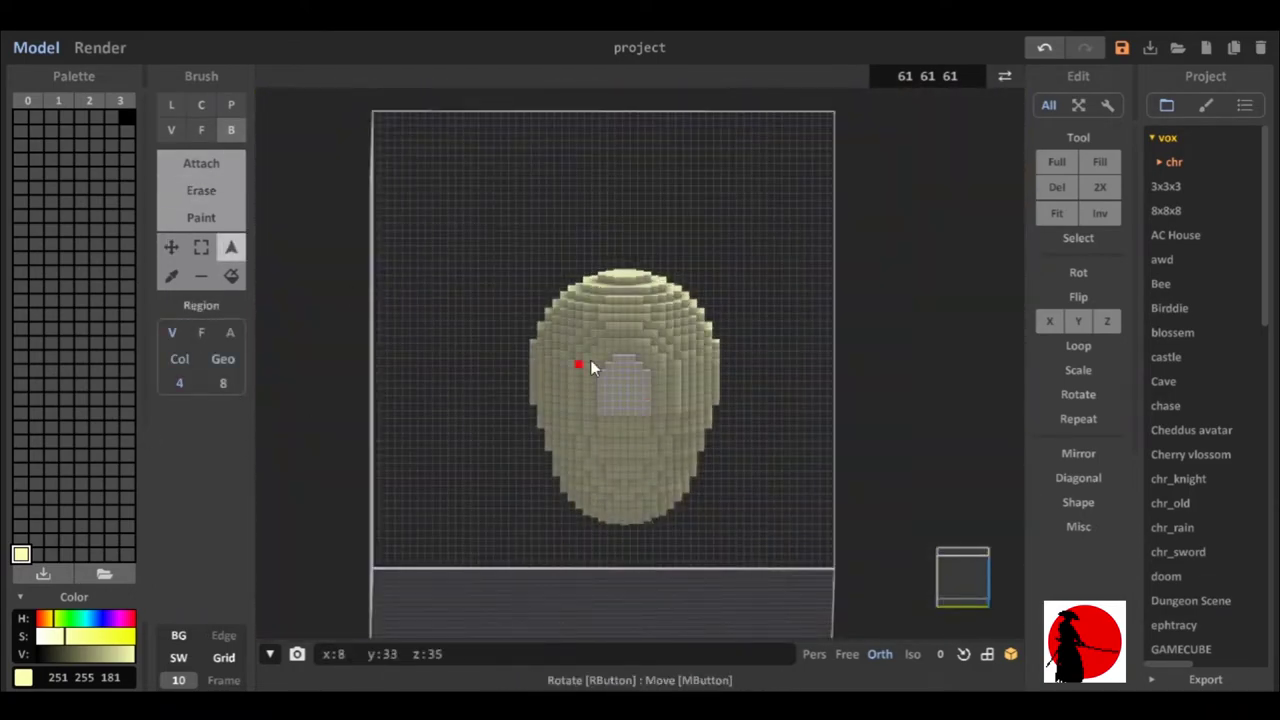
{"action": "key", "text": "m"}
{"action": "mouse_move", "coordinate": [764, 543]}
{"action": "right_mouse_down"}
{"action": "mouse_move", "coordinate": [837, 320]}
{"action": "mouse_move", "coordinate": [709, 371]}
{"action": "mouse_move", "coordinate": [636, 316]}
{"action": "mouse_move", "coordinate": [778, 535]}
{"action": "mouse_move", "coordinate": [691, 337]}
{"action": "right_mouse_up"}
{"action": "left_click", "coordinate": [51, 554]}
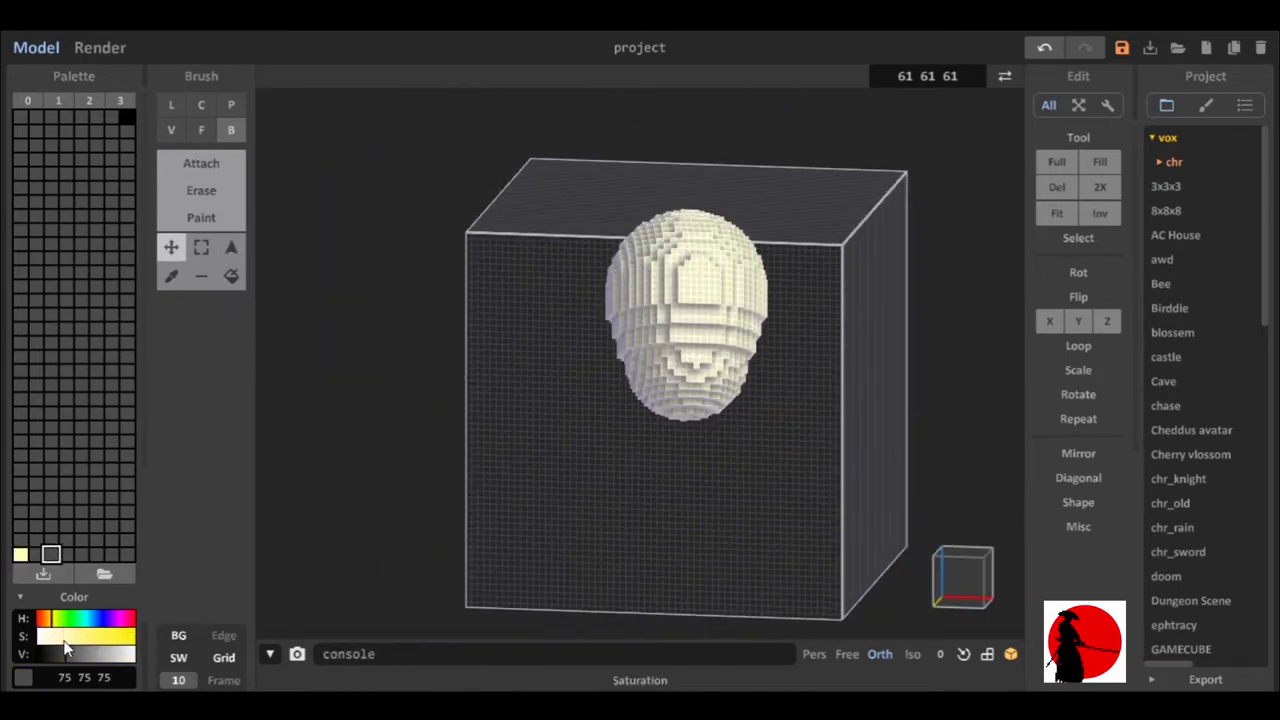
- Set the colour to olive 155 146 31 and attach a chevron rope line across the egg
{"action": "left_click", "coordinate": [230, 247]}
{"action": "key", "text": "a"}
{"action": "mouse_move", "coordinate": [685, 360]}
{"action": "right_mouse_down"}
{"action": "mouse_move", "coordinate": [828, 386]}
{"action": "mouse_move", "coordinate": [666, 294]}
{"action": "mouse_move", "coordinate": [662, 308]}
{"action": "right_mouse_up"}
{"action": "scroll", "coordinate": [662, 308], "scroll_direction": "up", "scroll_amount": 3}
{"action": "left_click_drag", "start_coordinate": [662, 308], "coordinate": [642, 375]}
{"action": "scroll", "coordinate": [642, 375], "scroll_direction": "down", "scroll_amount": 3}
{"action": "mouse_move", "coordinate": [642, 375]}
{"action": "right_mouse_down"}
{"action": "mouse_move", "coordinate": [681, 463]}
{"action": "mouse_move", "coordinate": [800, 357]}
{"action": "mouse_move", "coordinate": [780, 340]}
{"action": "right_mouse_up"}
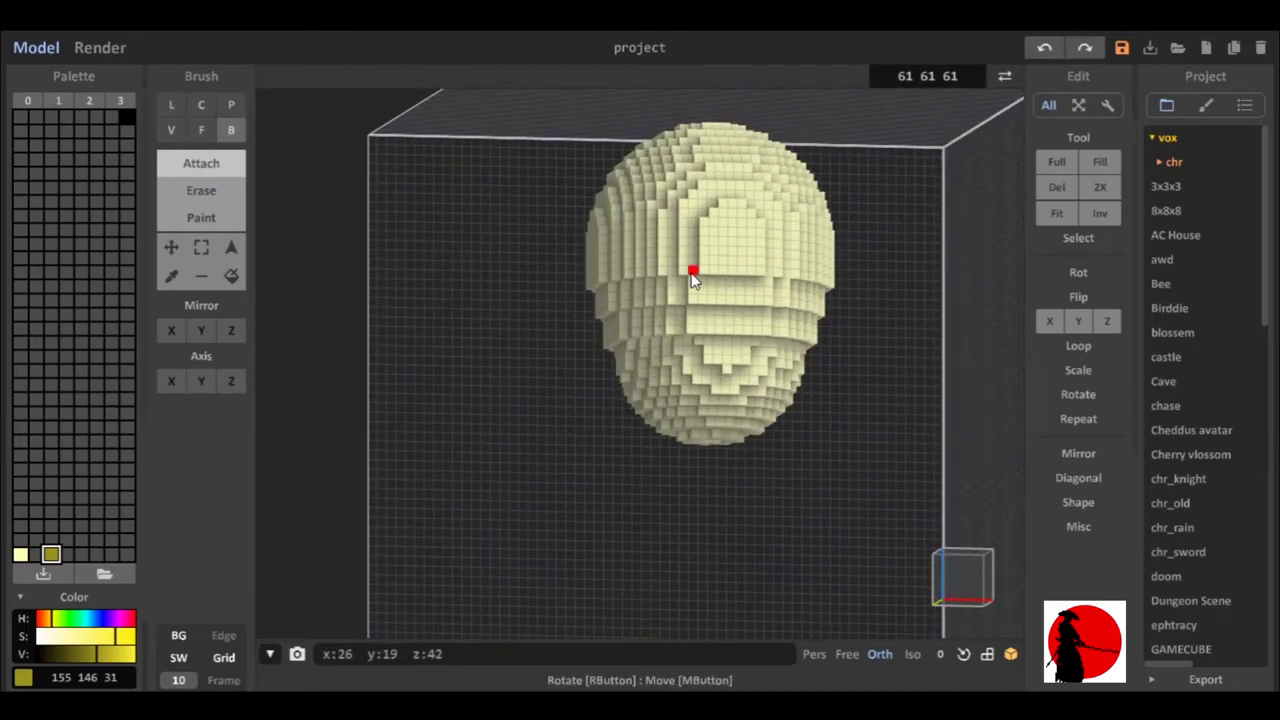
{"action": "mouse_move", "coordinate": [724, 236]}
{"action": "right_mouse_down"}
{"action": "mouse_move", "coordinate": [748, 263]}
{"action": "mouse_move", "coordinate": [686, 271]}
{"action": "mouse_move", "coordinate": [738, 302]}
{"action": "mouse_move", "coordinate": [680, 323]}
{"action": "mouse_move", "coordinate": [749, 354]}
{"action": "mouse_move", "coordinate": [766, 286]}
{"action": "mouse_move", "coordinate": [700, 286]}
{"action": "mouse_move", "coordinate": [749, 343]}
{"action": "mouse_move", "coordinate": [763, 251]}
{"action": "mouse_move", "coordinate": [720, 234]}
{"action": "mouse_move", "coordinate": [728, 295]}
{"action": "mouse_move", "coordinate": [691, 359]}
{"action": "mouse_move", "coordinate": [706, 394]}
{"action": "right_mouse_up"}
{"action": "scroll", "coordinate": [763, 251], "scroll_direction": "up", "scroll_amount": 3}
{"action": "scroll", "coordinate": [720, 234], "scroll_direction": "down", "scroll_amount": 3}
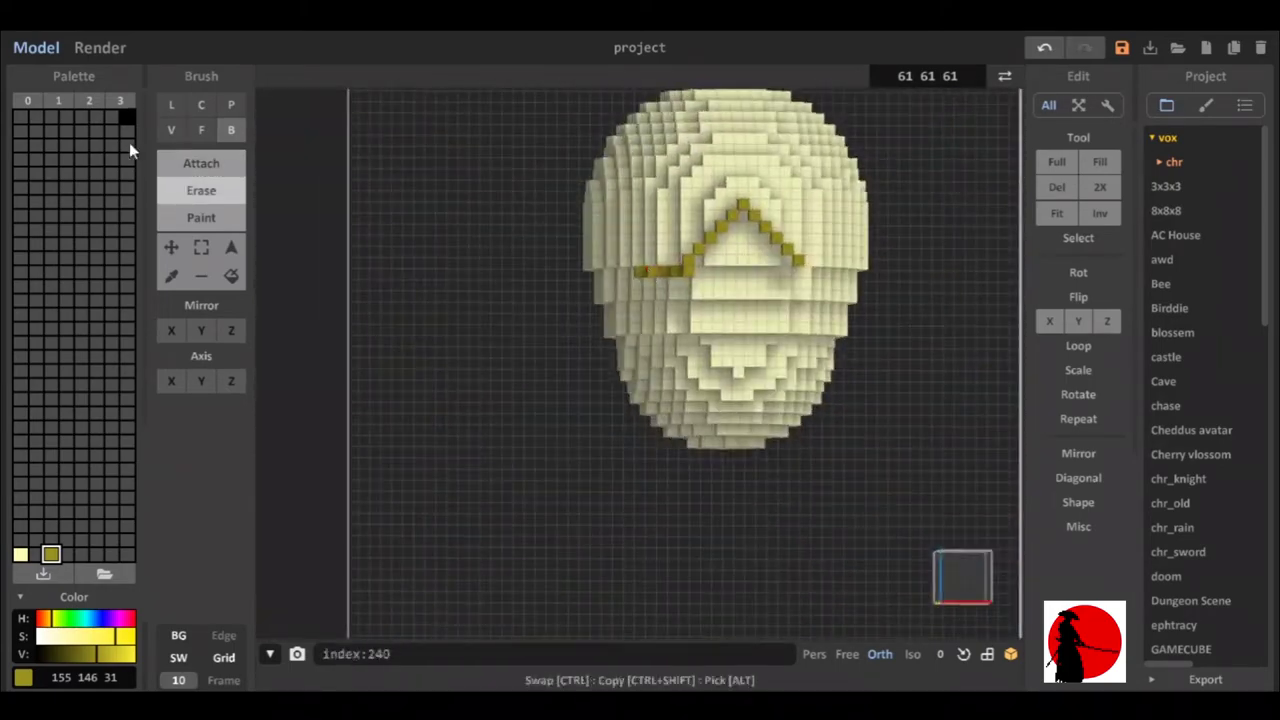
- Select the olive rope and place mirrored copies on both sides of the envelope
{"action": "left_click", "coordinate": [231, 247]}
{"action": "right_click_drag", "start_coordinate": [683, 334], "coordinate": [783, 366]}
{"action": "left_click", "coordinate": [171, 247]}
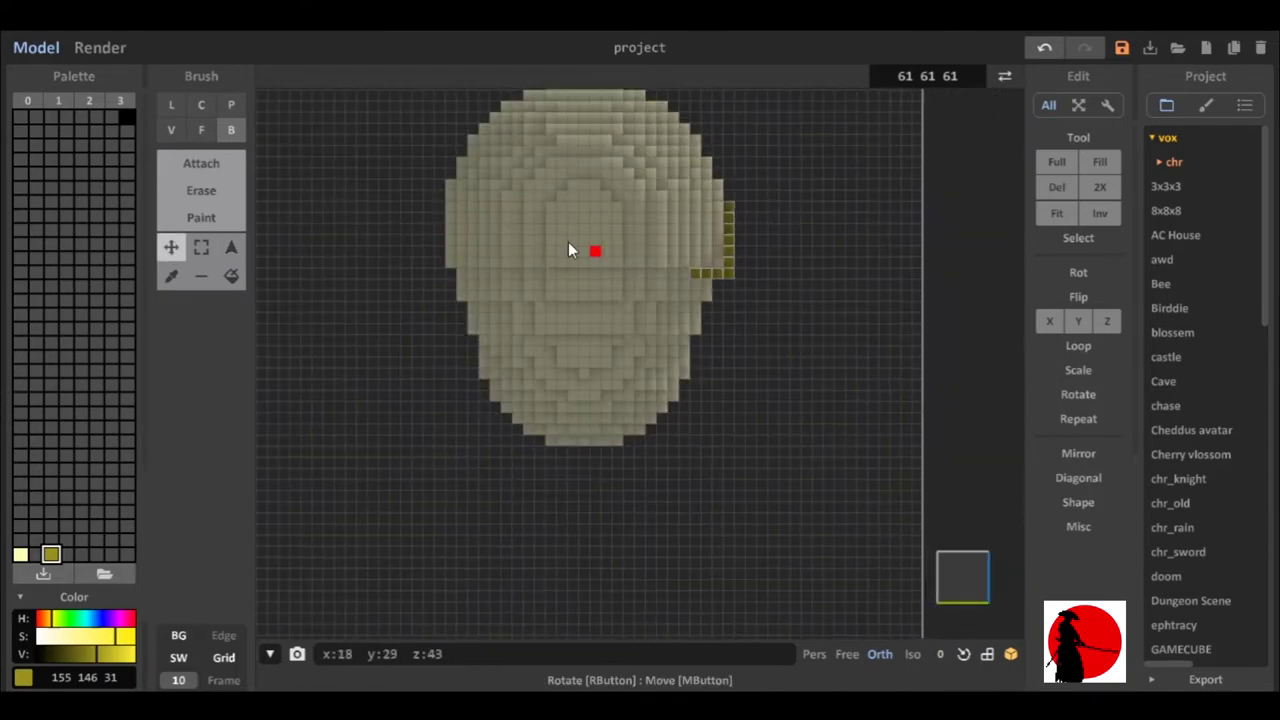
{"action": "left_click", "coordinate": [1050, 321]}
{"action": "mouse_move", "coordinate": [380, 272]}
{"action": "right_mouse_down"}
{"action": "mouse_move", "coordinate": [600, 330]}
{"action": "mouse_move", "coordinate": [599, 374]}
{"action": "mouse_move", "coordinate": [849, 404]}
{"action": "right_mouse_up"}
{"action": "left_click", "coordinate": [1050, 345]}
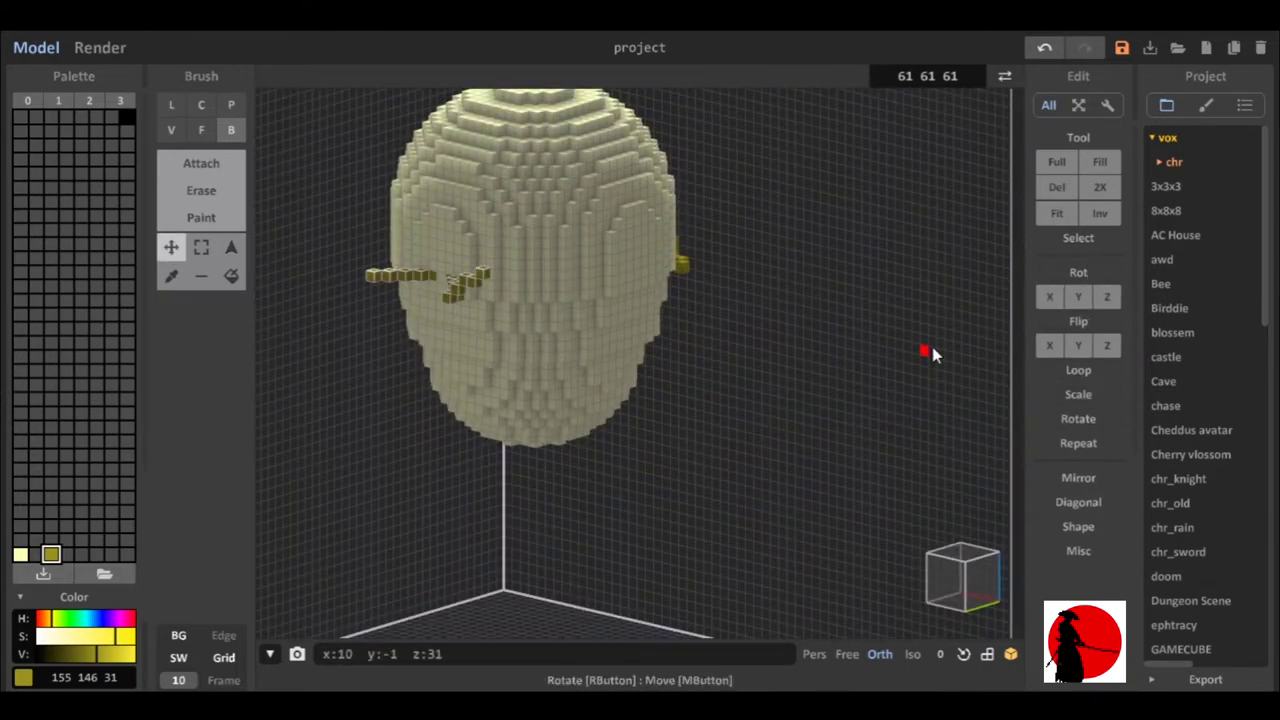
- With mirror editing on, rotate and flip the selected rope pieces to wrap both sides of the envelope
{"action": "mouse_move", "coordinate": [924, 350]}
{"action": "right_mouse_down"}
{"action": "mouse_move", "coordinate": [753, 348]}
{"action": "mouse_move", "coordinate": [1149, 303]}
{"action": "right_mouse_up"}
{"action": "left_click", "coordinate": [1078, 477]}
{"action": "right_click_drag", "start_coordinate": [1000, 490], "coordinate": [642, 453]}
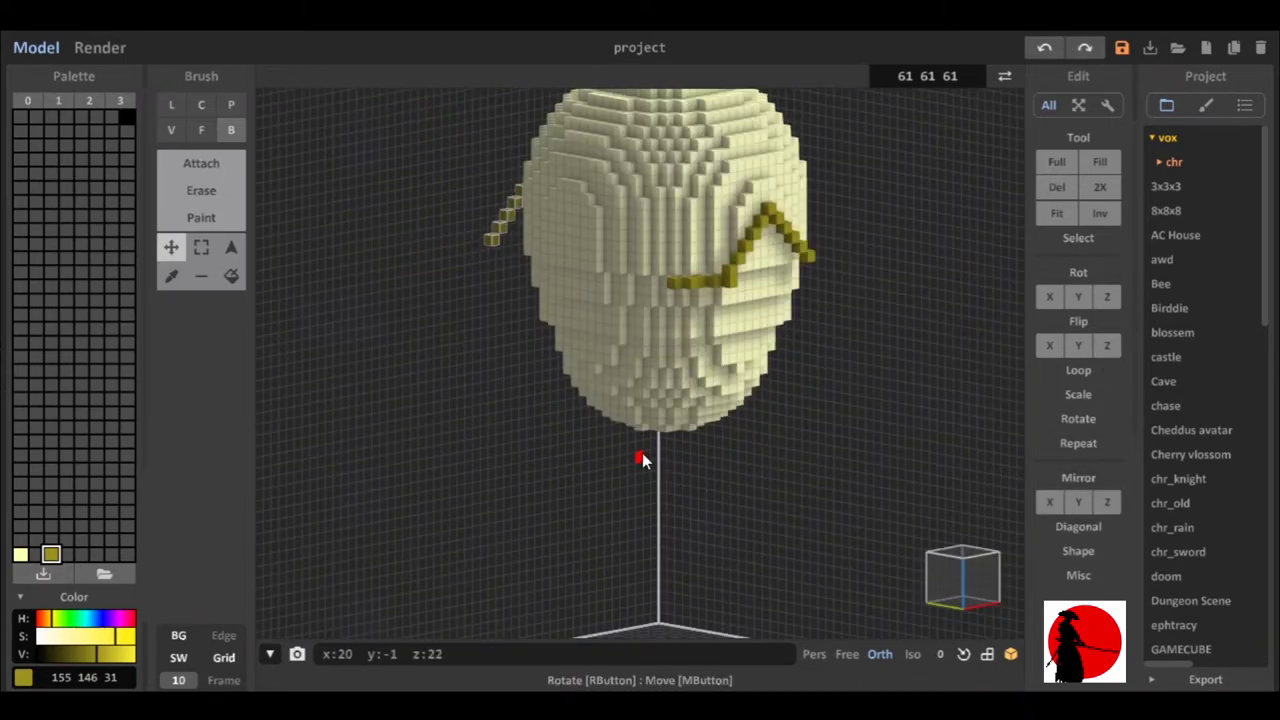
{"action": "right_click_drag", "start_coordinate": [990, 430], "coordinate": [954, 371]}
{"action": "mouse_move", "coordinate": [923, 437]}
{"action": "right_mouse_down"}
{"action": "mouse_move", "coordinate": [994, 449]}
{"action": "mouse_move", "coordinate": [686, 356]}
{"action": "mouse_move", "coordinate": [1108, 503]}
{"action": "mouse_move", "coordinate": [1047, 323]}
{"action": "mouse_move", "coordinate": [557, 340]}
{"action": "mouse_move", "coordinate": [1078, 305]}
{"action": "right_mouse_up"}
{"action": "left_click", "coordinate": [1076, 300]}
{"action": "mouse_move", "coordinate": [990, 300]}
{"action": "right_mouse_down"}
{"action": "mouse_move", "coordinate": [426, 277]}
{"action": "mouse_move", "coordinate": [400, 329]}
{"action": "mouse_move", "coordinate": [471, 369]}
{"action": "mouse_move", "coordinate": [882, 235]}
{"action": "mouse_move", "coordinate": [871, 380]}
{"action": "right_mouse_up"}
{"action": "left_click", "coordinate": [1040, 345]}
{"action": "mouse_move", "coordinate": [1040, 345]}
{"action": "right_mouse_down"}
{"action": "mouse_move", "coordinate": [609, 366]}
{"action": "mouse_move", "coordinate": [805, 424]}
{"action": "mouse_move", "coordinate": [586, 337]}
{"action": "mouse_move", "coordinate": [1034, 294]}
{"action": "right_mouse_up"}
{"action": "left_click", "coordinate": [1045, 296]}
{"action": "left_click", "coordinate": [1053, 347]}
{"action": "mouse_move", "coordinate": [620, 270]}
{"action": "right_mouse_down"}
{"action": "mouse_move", "coordinate": [573, 334]}
{"action": "mouse_move", "coordinate": [729, 400]}
{"action": "mouse_move", "coordinate": [420, 330]}
{"action": "mouse_move", "coordinate": [643, 443]}
{"action": "mouse_move", "coordinate": [614, 277]}
{"action": "mouse_move", "coordinate": [611, 303]}
{"action": "mouse_move", "coordinate": [580, 234]}
{"action": "mouse_move", "coordinate": [745, 414]}
{"action": "mouse_move", "coordinate": [721, 289]}
{"action": "mouse_move", "coordinate": [765, 299]}
{"action": "mouse_move", "coordinate": [769, 348]}
{"action": "mouse_move", "coordinate": [674, 343]}
{"action": "mouse_move", "coordinate": [714, 391]}
{"action": "mouse_move", "coordinate": [675, 282]}
{"action": "mouse_move", "coordinate": [724, 335]}
{"action": "mouse_move", "coordinate": [674, 380]}
{"action": "mouse_move", "coordinate": [834, 412]}
{"action": "mouse_move", "coordinate": [685, 595]}
{"action": "mouse_move", "coordinate": [746, 486]}
{"action": "mouse_move", "coordinate": [720, 443]}
{"action": "mouse_move", "coordinate": [734, 523]}
{"action": "mouse_move", "coordinate": [183, 455]}
{"action": "right_mouse_up"}
- Select a rope strap's voxels and move them into position on the envelope
{"action": "left_click", "coordinate": [189, 168]}
{"action": "key", "text": "f"}
{"action": "key", "text": "b"}
{"action": "left_click", "coordinate": [231, 247]}
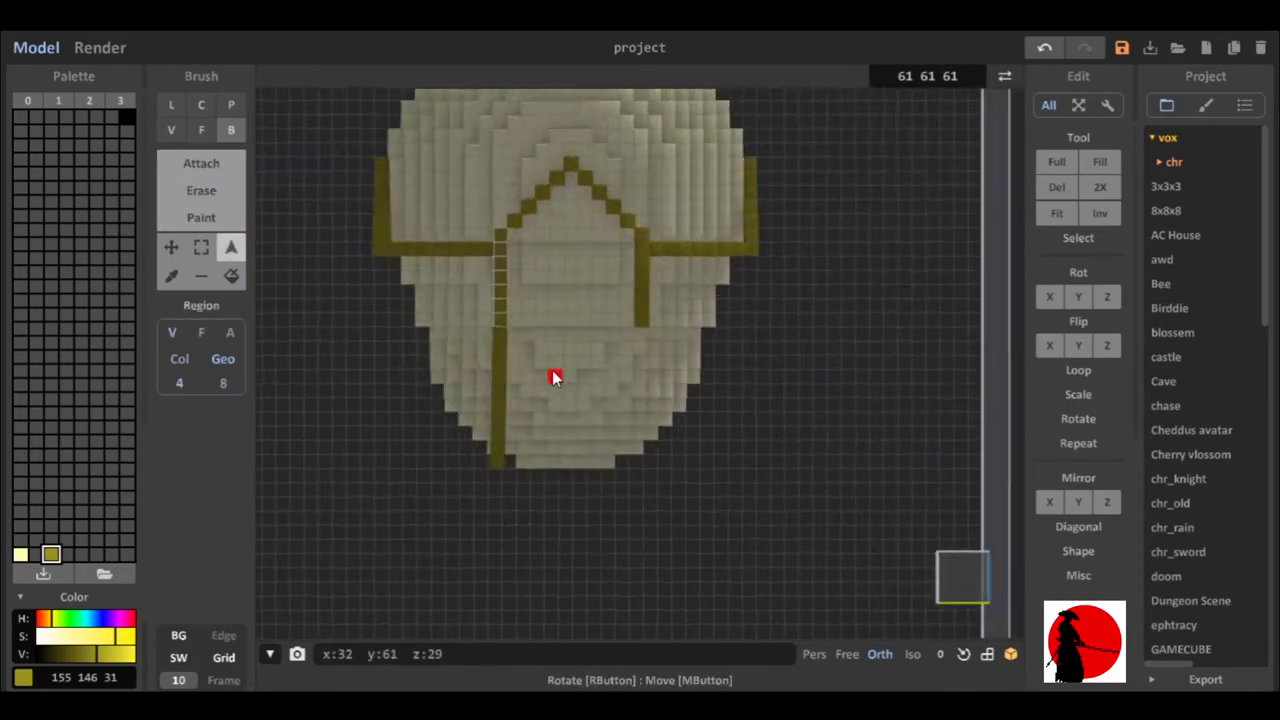
{"action": "right_click_drag", "start_coordinate": [557, 371], "coordinate": [545, 395]}
{"action": "left_click_drag", "start_coordinate": [505, 345], "coordinate": [540, 410]}
{"action": "left_click", "coordinate": [171, 247]}
{"action": "mouse_move", "coordinate": [508, 363]}
{"action": "right_mouse_down"}
{"action": "mouse_move", "coordinate": [783, 480]}
{"action": "mouse_move", "coordinate": [950, 593]}
{"action": "mouse_move", "coordinate": [749, 386]}
{"action": "mouse_move", "coordinate": [651, 400]}
{"action": "mouse_move", "coordinate": [829, 397]}
{"action": "mouse_move", "coordinate": [440, 455]}
{"action": "mouse_move", "coordinate": [957, 571]}
{"action": "mouse_move", "coordinate": [380, 446]}
{"action": "mouse_move", "coordinate": [943, 586]}
{"action": "mouse_move", "coordinate": [885, 440]}
{"action": "mouse_move", "coordinate": [974, 423]}
{"action": "right_mouse_up"}
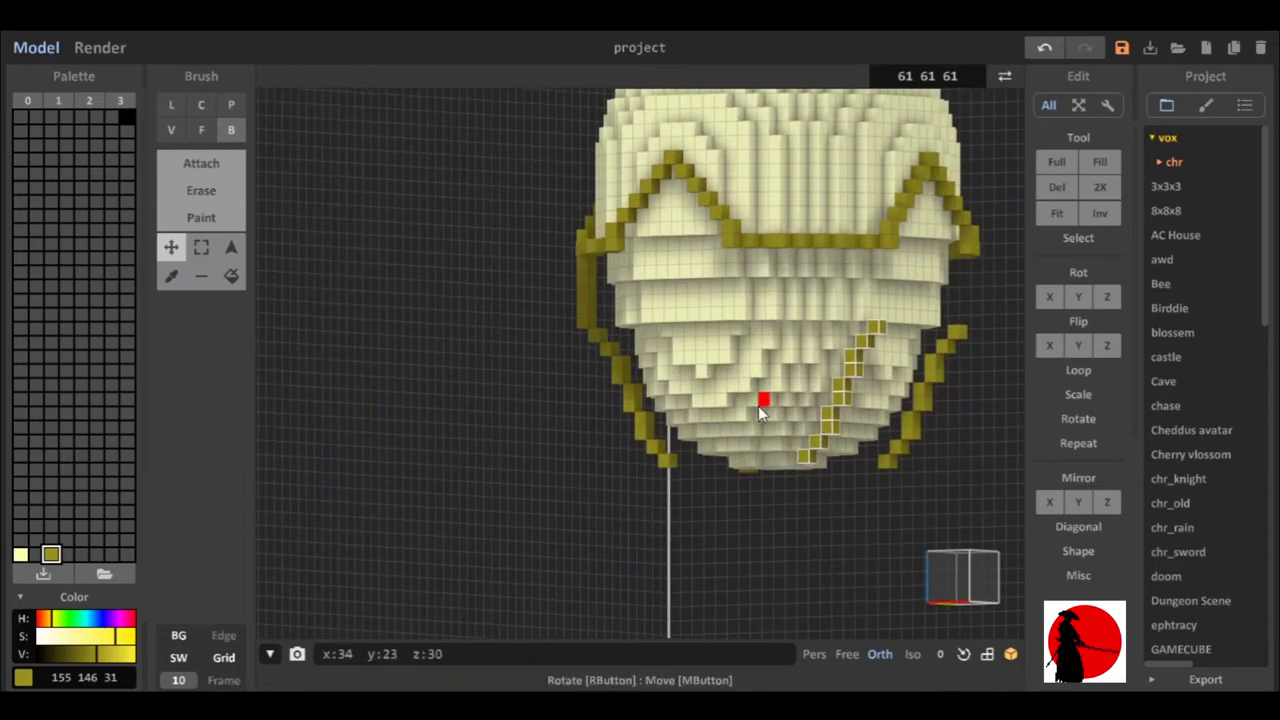
- Draw more gold rope around the envelope with the face and box brushes
{"action": "right_click_drag", "start_coordinate": [803, 487], "coordinate": [839, 389]}
{"action": "mouse_move", "coordinate": [1015, 310]}
{"action": "right_mouse_down"}
{"action": "mouse_move", "coordinate": [543, 437]}
{"action": "mouse_move", "coordinate": [812, 472]}
{"action": "mouse_move", "coordinate": [597, 417]}
{"action": "mouse_move", "coordinate": [657, 409]}
{"action": "mouse_move", "coordinate": [491, 417]}
{"action": "mouse_move", "coordinate": [528, 337]}
{"action": "mouse_move", "coordinate": [686, 409]}
{"action": "mouse_move", "coordinate": [760, 390]}
{"action": "right_mouse_up"}
{"action": "mouse_move", "coordinate": [1109, 296]}
{"action": "right_mouse_down"}
{"action": "mouse_move", "coordinate": [740, 414]}
{"action": "mouse_move", "coordinate": [527, 431]}
{"action": "mouse_move", "coordinate": [744, 328]}
{"action": "right_mouse_up"}
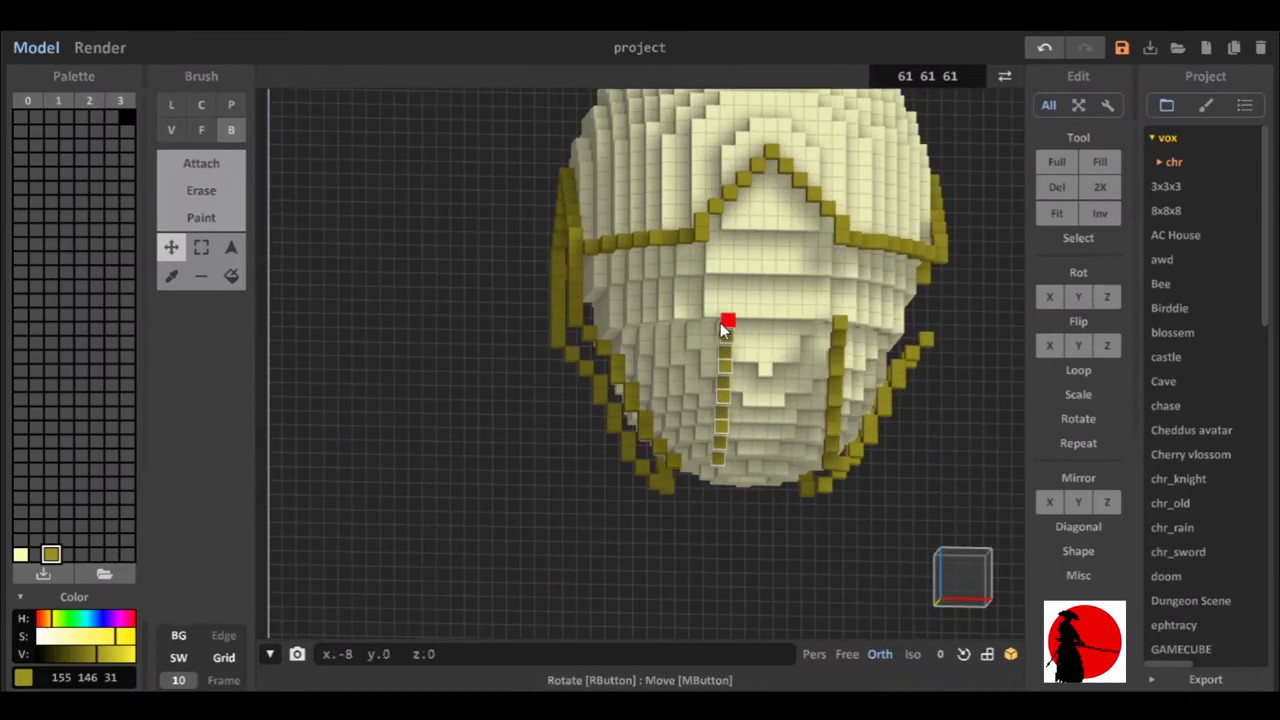
{"action": "mouse_move", "coordinate": [273, 173]}
{"action": "right_mouse_down"}
{"action": "mouse_move", "coordinate": [457, 237]}
{"action": "mouse_move", "coordinate": [723, 366]}
{"action": "mouse_move", "coordinate": [771, 403]}
{"action": "mouse_move", "coordinate": [420, 300]}
{"action": "right_mouse_up"}
{"action": "key", "text": "f"}
{"action": "key", "text": "b"}
{"action": "mouse_move", "coordinate": [672, 242]}
{"action": "right_mouse_down"}
{"action": "mouse_move", "coordinate": [649, 200]}
{"action": "mouse_move", "coordinate": [718, 158]}
{"action": "mouse_move", "coordinate": [713, 187]}
{"action": "mouse_move", "coordinate": [494, 270]}
{"action": "right_mouse_up"}
{"action": "key", "text": "f"}
{"action": "scroll", "coordinate": [666, 226], "scroll_direction": "up", "scroll_amount": 3}
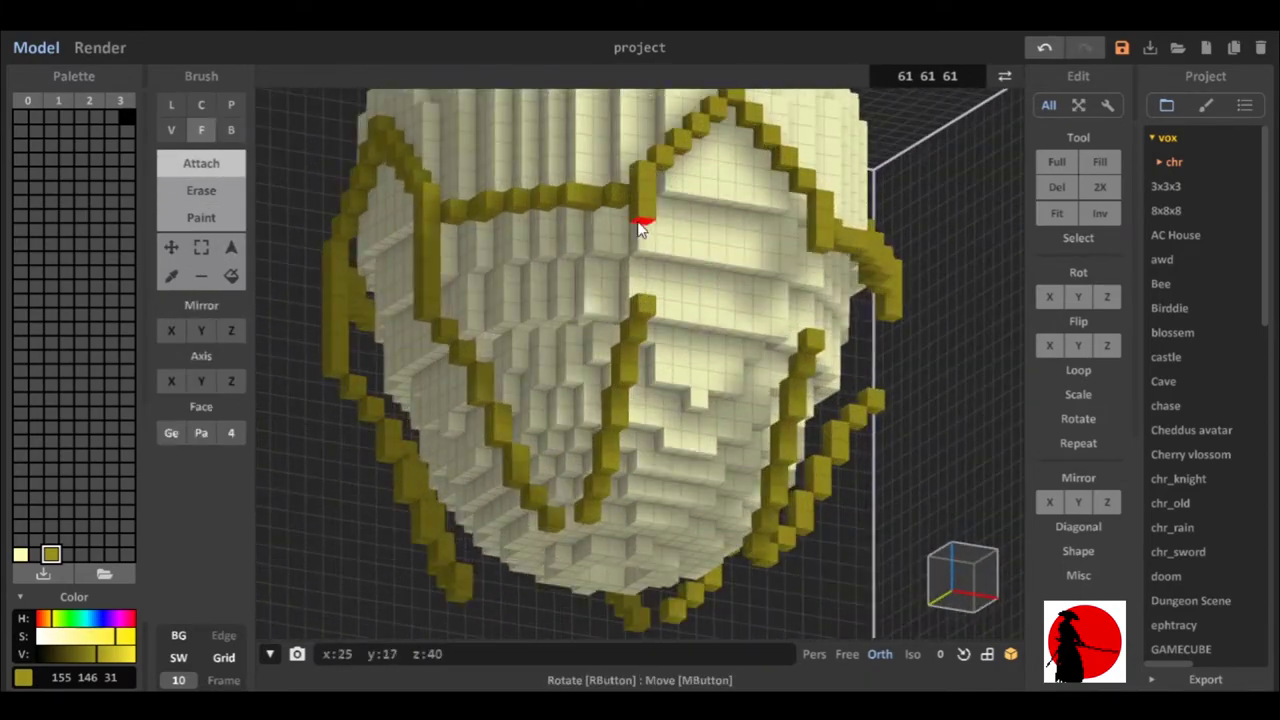
{"action": "mouse_move", "coordinate": [868, 364]}
{"action": "right_mouse_down"}
{"action": "mouse_move", "coordinate": [771, 460]}
{"action": "mouse_move", "coordinate": [371, 251]}
{"action": "mouse_move", "coordinate": [529, 357]}
{"action": "mouse_move", "coordinate": [349, 278]}
{"action": "mouse_move", "coordinate": [429, 194]}
{"action": "mouse_move", "coordinate": [586, 306]}
{"action": "mouse_move", "coordinate": [706, 266]}
{"action": "mouse_move", "coordinate": [930, 408]}
{"action": "mouse_move", "coordinate": [587, 428]}
{"action": "mouse_move", "coordinate": [683, 520]}
{"action": "right_mouse_up"}
- Select a short run of rope voxels and keep drawing rope with the box brush
{"action": "key", "text": "s"}
{"action": "left_click_drag", "start_coordinate": [683, 520], "coordinate": [659, 462]}
{"action": "mouse_move", "coordinate": [659, 462]}
{"action": "right_mouse_down"}
{"action": "mouse_move", "coordinate": [631, 487]}
{"action": "mouse_move", "coordinate": [246, 312]}
{"action": "mouse_move", "coordinate": [500, 509]}
{"action": "mouse_move", "coordinate": [579, 401]}
{"action": "mouse_move", "coordinate": [546, 323]}
{"action": "mouse_move", "coordinate": [777, 531]}
{"action": "mouse_move", "coordinate": [574, 503]}
{"action": "mouse_move", "coordinate": [542, 579]}
{"action": "right_mouse_up"}
{"action": "key", "text": "b"}
{"action": "mouse_move", "coordinate": [380, 300]}
{"action": "right_mouse_down"}
{"action": "mouse_move", "coordinate": [814, 623]}
{"action": "mouse_move", "coordinate": [499, 347]}
{"action": "mouse_move", "coordinate": [449, 581]}
{"action": "right_mouse_up"}
{"action": "mouse_move", "coordinate": [300, 250]}
{"action": "right_mouse_down"}
{"action": "mouse_move", "coordinate": [894, 520]}
{"action": "mouse_move", "coordinate": [818, 569]}
{"action": "mouse_move", "coordinate": [825, 477]}
{"action": "right_mouse_up"}
{"action": "right_click_drag", "start_coordinate": [922, 460], "coordinate": [435, 556]}
- Place a dark grey (75 75 75) cube below the envelope for the basket
{"action": "left_click", "coordinate": [225, 191]}
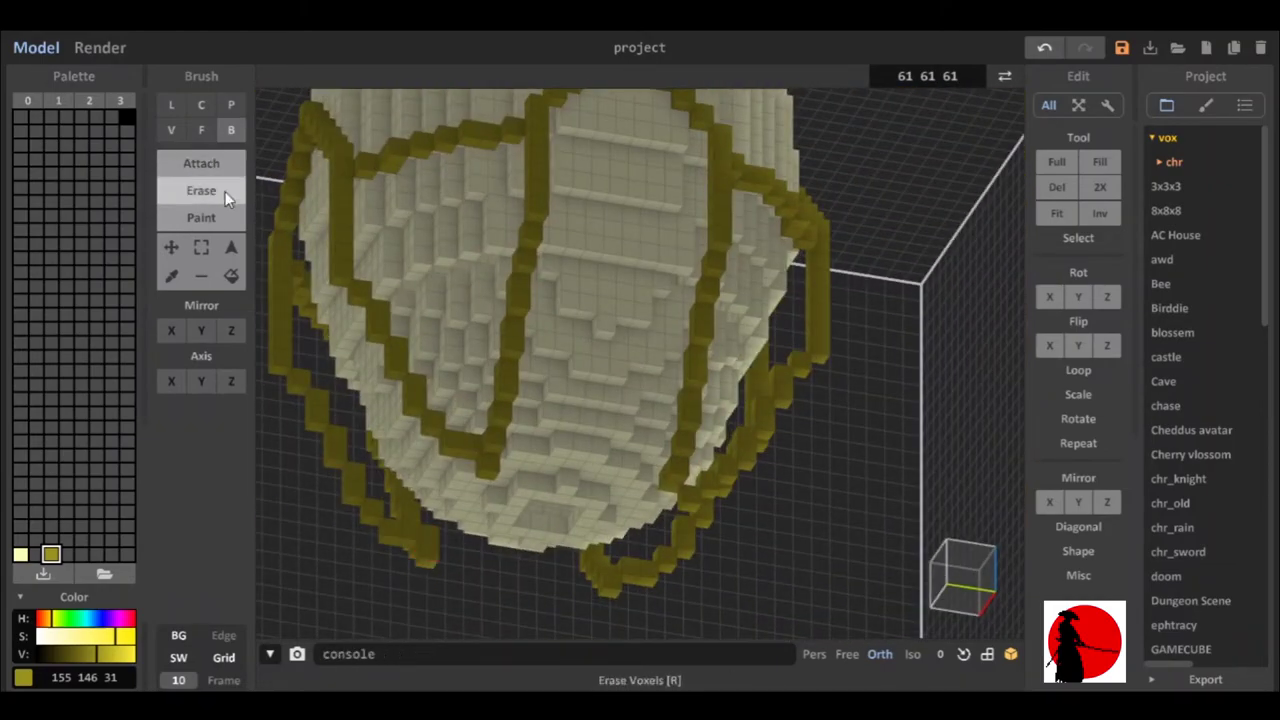
{"action": "right_click_drag", "start_coordinate": [300, 250], "coordinate": [800, 350]}
{"action": "left_click", "coordinate": [201, 163]}
{"action": "left_click", "coordinate": [171, 130]}
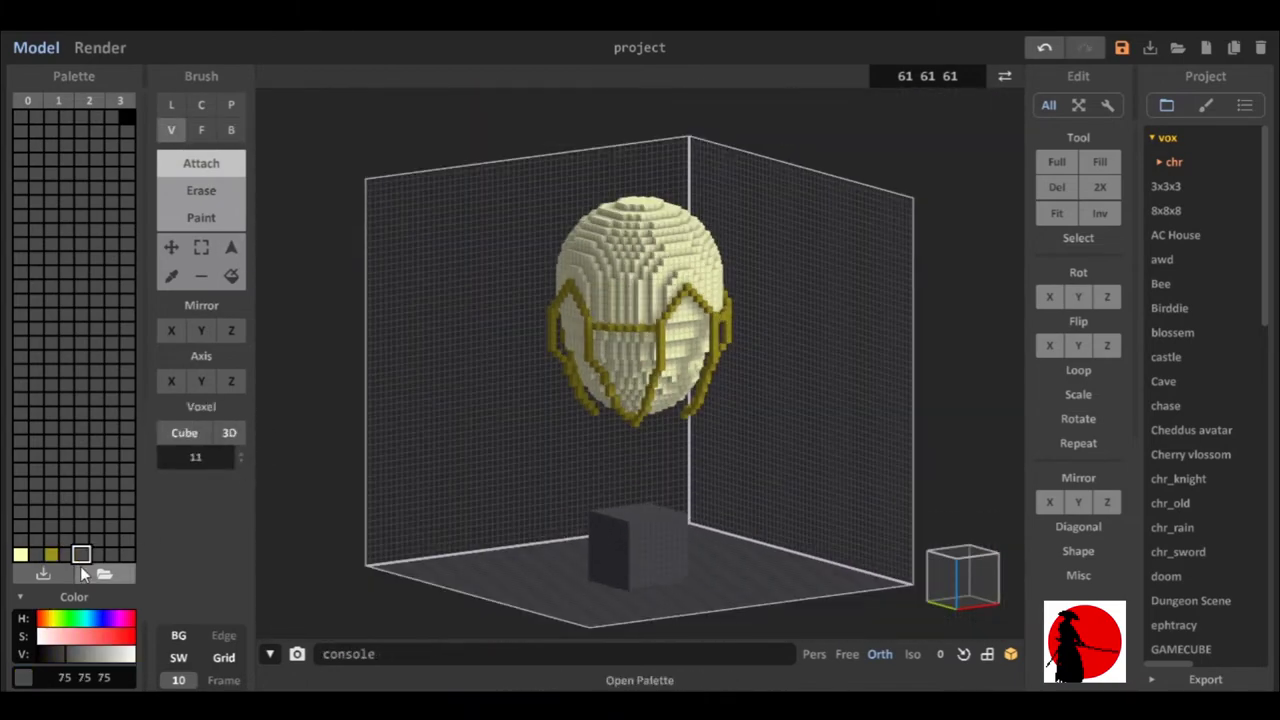
- Paint the block brown (75 45 17) and erase its top to hollow the basket
{"action": "left_click", "coordinate": [201, 130]}
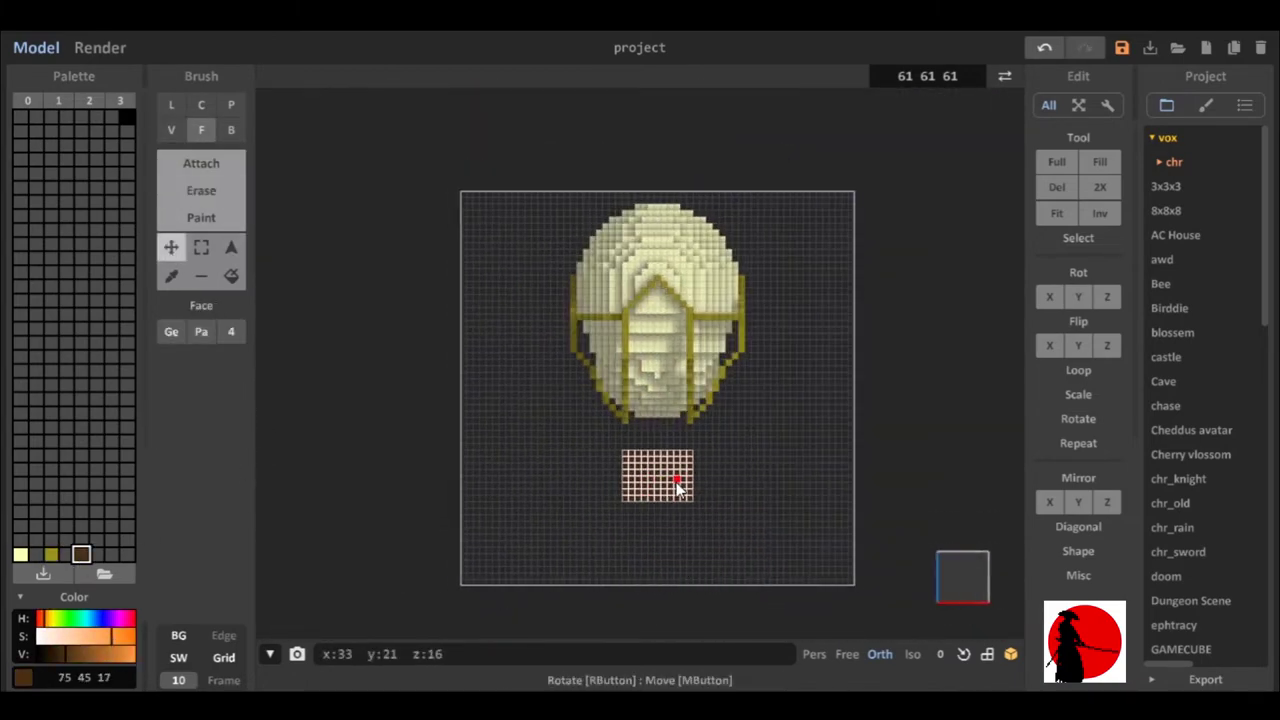
{"action": "right_click_drag", "start_coordinate": [654, 480], "coordinate": [600, 470]}
{"action": "left_click", "coordinate": [229, 248]}
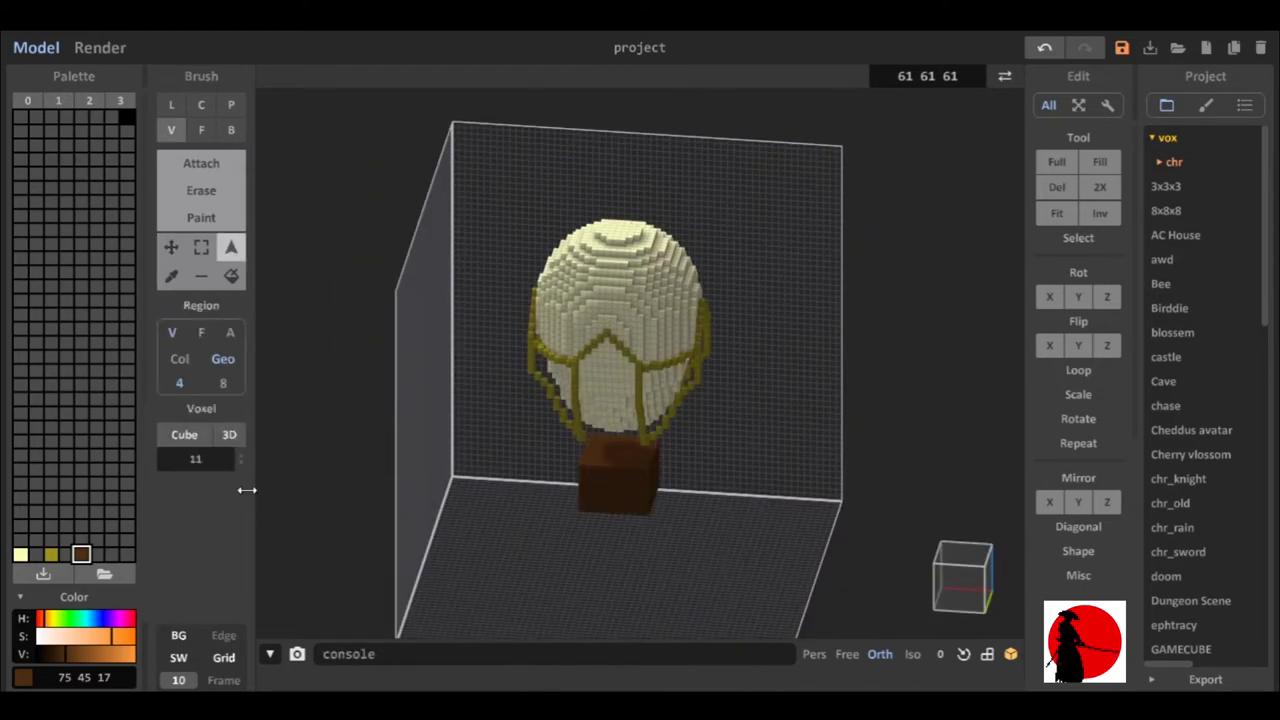
{"action": "left_click", "coordinate": [231, 130]}
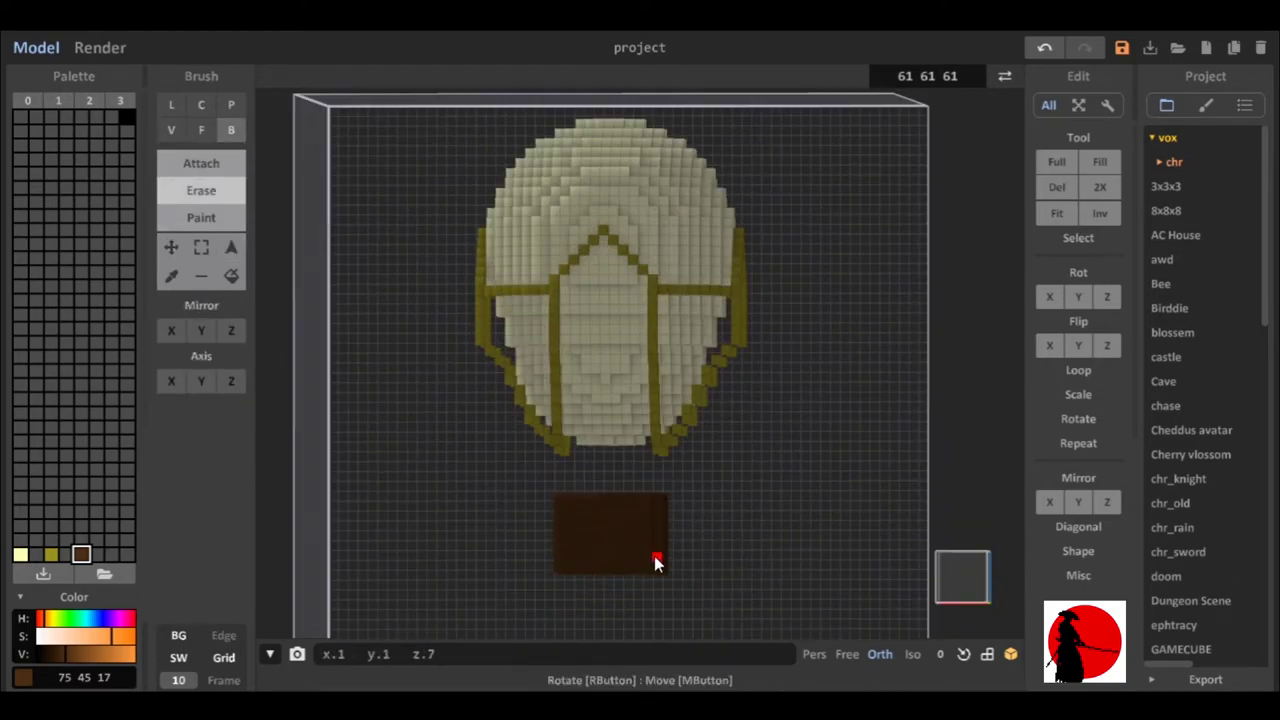
{"action": "right_click_drag", "start_coordinate": [752, 585], "coordinate": [697, 538]}
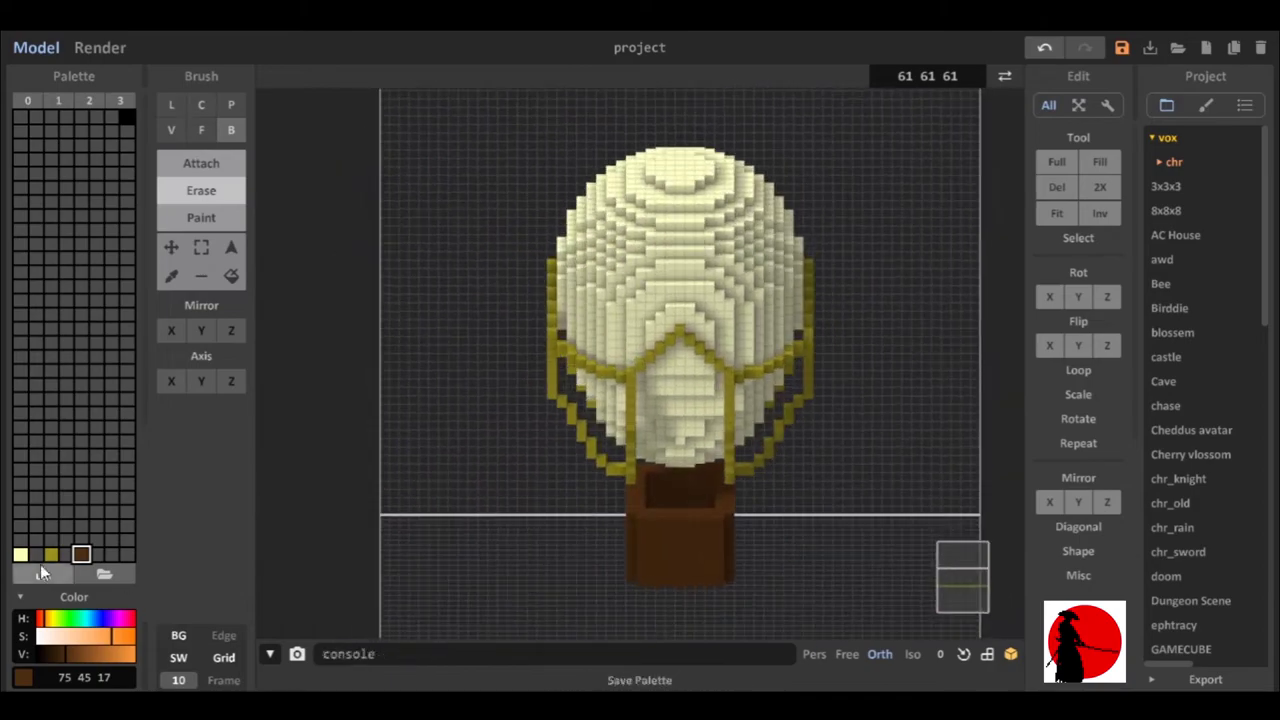
- Pick the olive rope colour and extend the rope strands down to the basket
{"action": "left_click", "coordinate": [51, 554]}
{"action": "scroll", "coordinate": [850, 550], "scroll_direction": "up", "scroll_amount": 3}
{"action": "mouse_move", "coordinate": [850, 550]}
{"action": "right_mouse_down"}
{"action": "mouse_move", "coordinate": [523, 534]}
{"action": "mouse_move", "coordinate": [571, 529]}
{"action": "right_mouse_up"}
{"action": "scroll", "coordinate": [646, 486], "scroll_direction": "up", "scroll_amount": 3}
{"action": "scroll", "coordinate": [506, 603], "scroll_direction": "up", "scroll_amount": 3}
{"action": "mouse_move", "coordinate": [646, 486]}
{"action": "right_mouse_down"}
{"action": "mouse_move", "coordinate": [506, 603]}
{"action": "mouse_move", "coordinate": [739, 622]}
{"action": "right_mouse_up"}
{"action": "scroll", "coordinate": [506, 599], "scroll_direction": "down", "scroll_amount": 3}
{"action": "scroll", "coordinate": [639, 530], "scroll_direction": "down", "scroll_amount": 2}
{"action": "mouse_move", "coordinate": [779, 549]}
{"action": "right_mouse_down"}
{"action": "mouse_move", "coordinate": [694, 534]}
{"action": "mouse_move", "coordinate": [571, 557]}
{"action": "mouse_move", "coordinate": [680, 600]}
{"action": "mouse_move", "coordinate": [690, 587]}
{"action": "right_mouse_up"}
{"action": "scroll", "coordinate": [694, 587], "scroll_direction": "down", "scroll_amount": 5}
{"action": "mouse_move", "coordinate": [757, 443]}
{"action": "right_mouse_down"}
{"action": "mouse_move", "coordinate": [751, 277]}
{"action": "mouse_move", "coordinate": [846, 366]}
{"action": "right_mouse_up"}
{"action": "left_click", "coordinate": [168, 133]}
{"action": "left_click", "coordinate": [21, 540]}
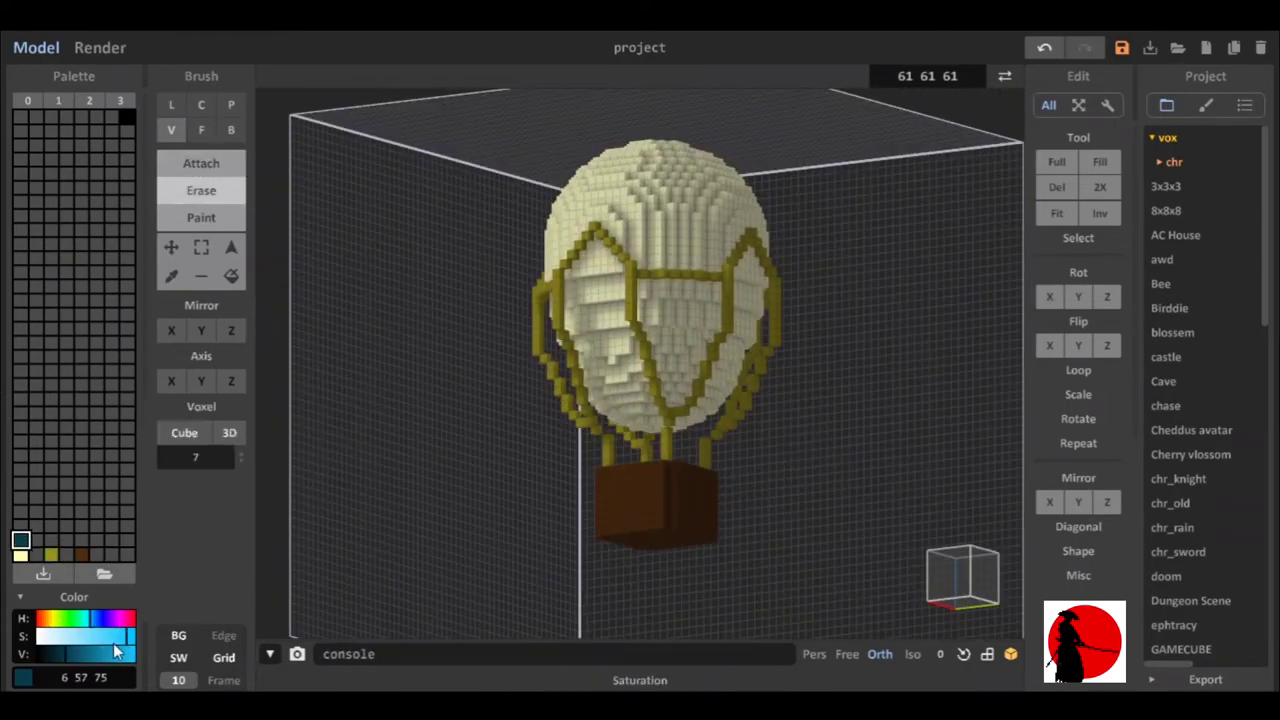
- Attach a blue sphere to the envelope front and carve it into a crescent
{"action": "left_click", "coordinate": [229, 433]}
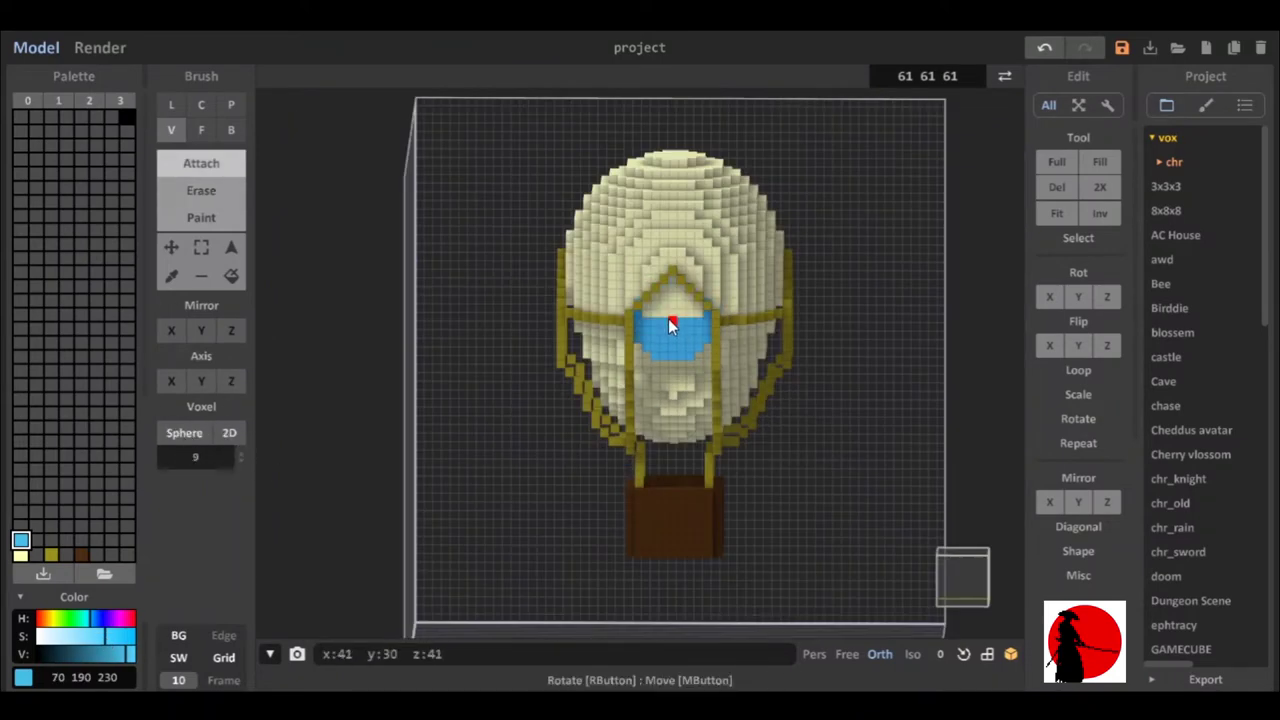
{"action": "left_click", "coordinate": [480, 428]}
{"action": "left_click", "coordinate": [201, 190]}
{"action": "left_click", "coordinate": [478, 402]}
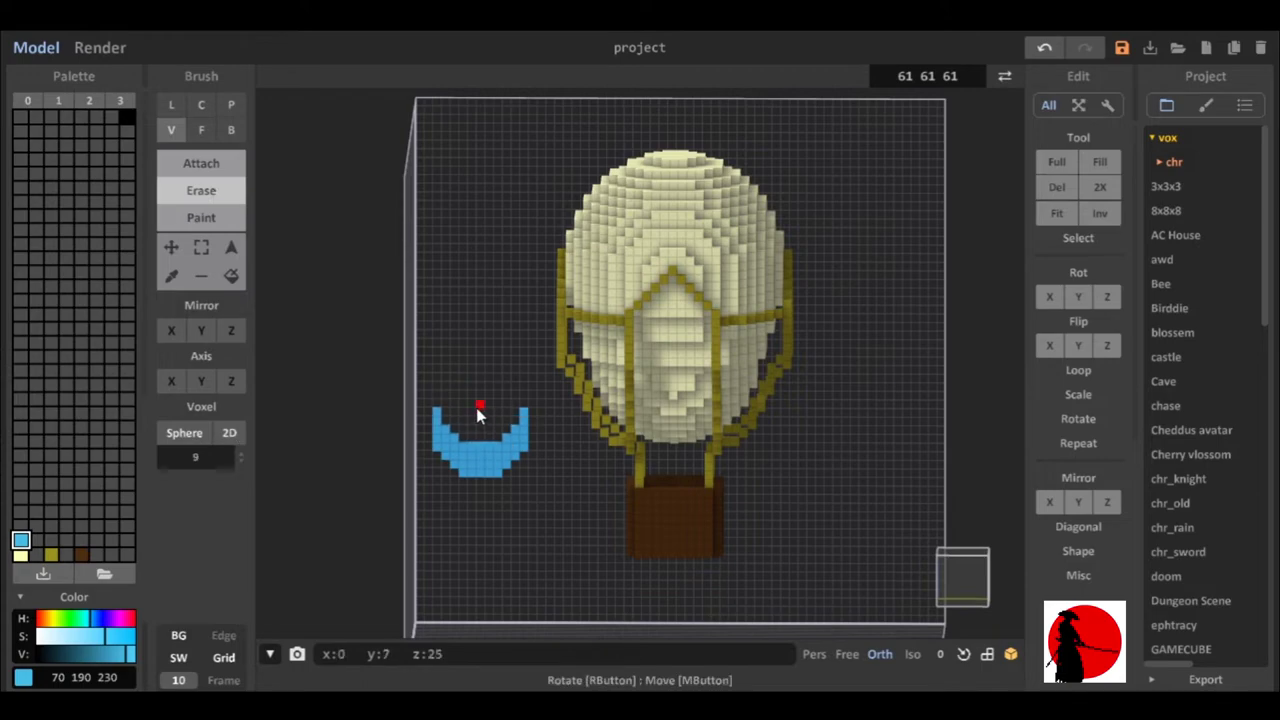
- Move the blue crescent onto the balloon's right side, rotated to hang sideways
{"action": "left_click", "coordinate": [231, 247]}
{"action": "left_click", "coordinate": [171, 247]}
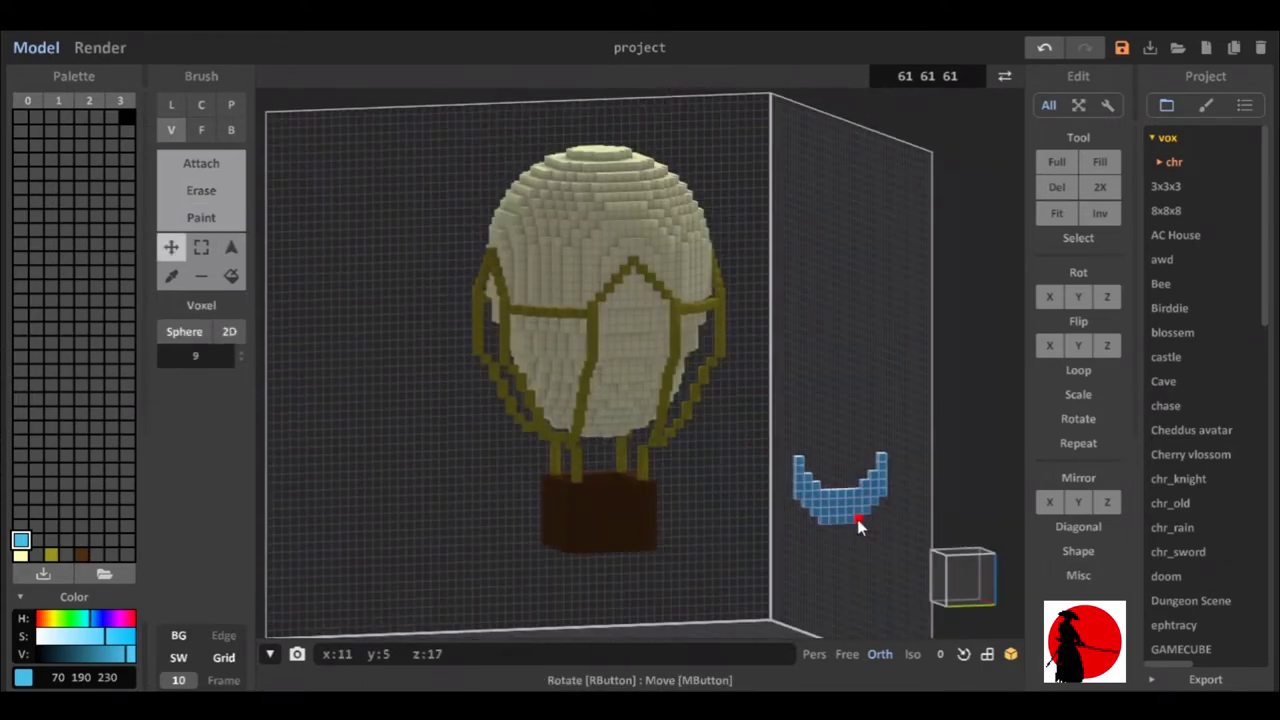
{"action": "left_click_drag", "start_coordinate": [857, 519], "coordinate": [579, 361]}
{"action": "mouse_move", "coordinate": [579, 361]}
{"action": "right_mouse_down"}
{"action": "mouse_move", "coordinate": [599, 381]}
{"action": "mouse_move", "coordinate": [486, 343]}
{"action": "right_mouse_up"}
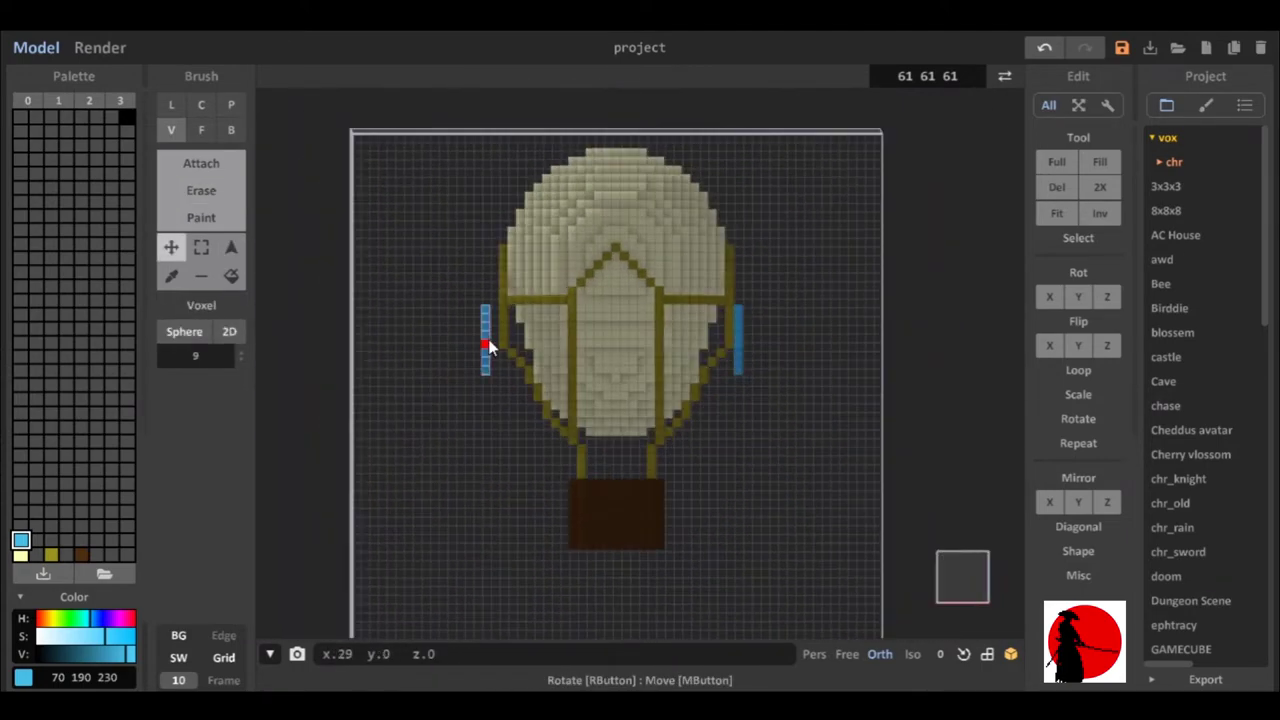
{"action": "left_click", "coordinate": [1107, 296]}
{"action": "mouse_move", "coordinate": [675, 350]}
{"action": "right_mouse_down"}
{"action": "mouse_move", "coordinate": [674, 408]}
{"action": "mouse_move", "coordinate": [720, 486]}
{"action": "mouse_move", "coordinate": [854, 403]}
{"action": "right_mouse_up"}
{"action": "left_click", "coordinate": [201, 163]}
- Check the garland ring from around the balloon, then snap to the front view
{"action": "mouse_move", "coordinate": [591, 311]}
{"action": "right_mouse_down"}
{"action": "mouse_move", "coordinate": [640, 316]}
{"action": "mouse_move", "coordinate": [609, 332]}
{"action": "mouse_move", "coordinate": [678, 332]}
{"action": "mouse_move", "coordinate": [251, 206]}
{"action": "right_mouse_up"}
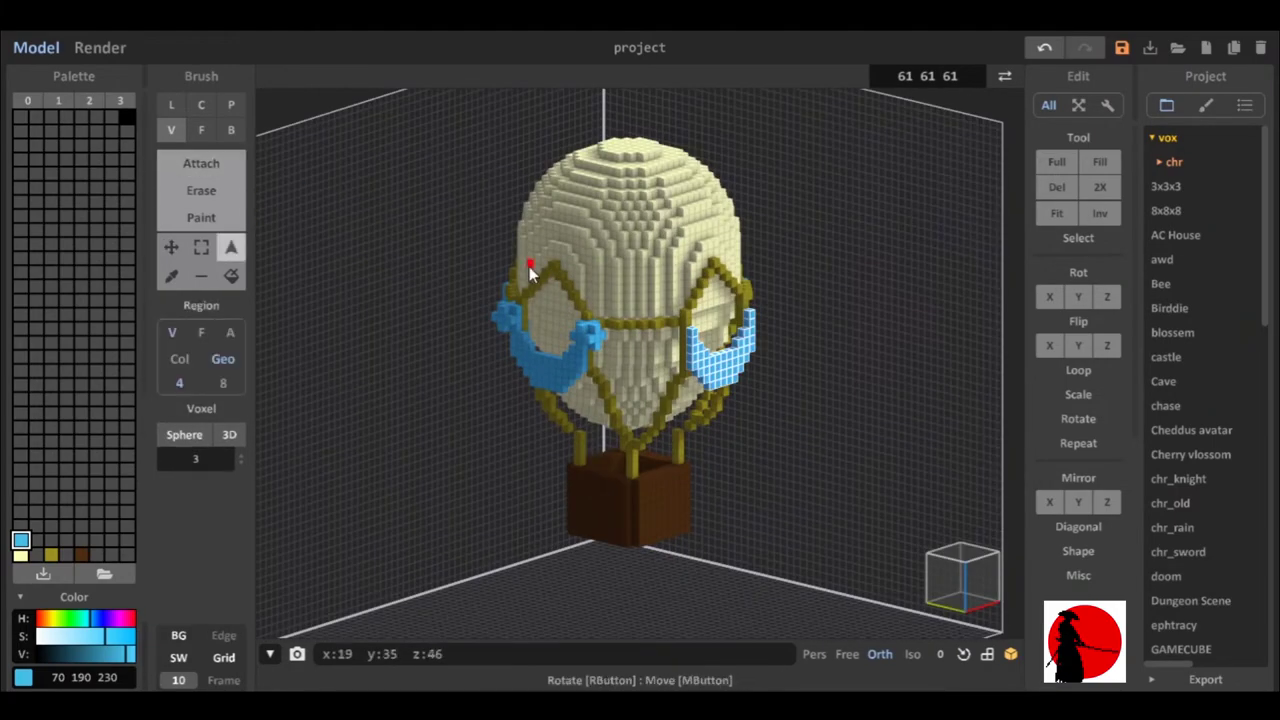
{"action": "mouse_move", "coordinate": [800, 360]}
{"action": "right_mouse_down"}
{"action": "mouse_move", "coordinate": [702, 469]}
{"action": "mouse_move", "coordinate": [779, 320]}
{"action": "mouse_move", "coordinate": [634, 363]}
{"action": "mouse_move", "coordinate": [886, 391]}
{"action": "right_mouse_up"}
{"action": "scroll", "coordinate": [486, 457], "scroll_direction": "up", "scroll_amount": 5}
{"action": "key", "text": "b"}
{"action": "mouse_move", "coordinate": [486, 457]}
{"action": "right_mouse_down"}
{"action": "mouse_move", "coordinate": [735, 509]}
{"action": "mouse_move", "coordinate": [374, 463]}
{"action": "mouse_move", "coordinate": [349, 443]}
{"action": "mouse_move", "coordinate": [400, 451]}
{"action": "mouse_move", "coordinate": [342, 398]}
{"action": "mouse_move", "coordinate": [357, 480]}
{"action": "mouse_move", "coordinate": [571, 486]}
{"action": "mouse_move", "coordinate": [615, 510]}
{"action": "right_mouse_up"}
{"action": "key", "text": "s"}
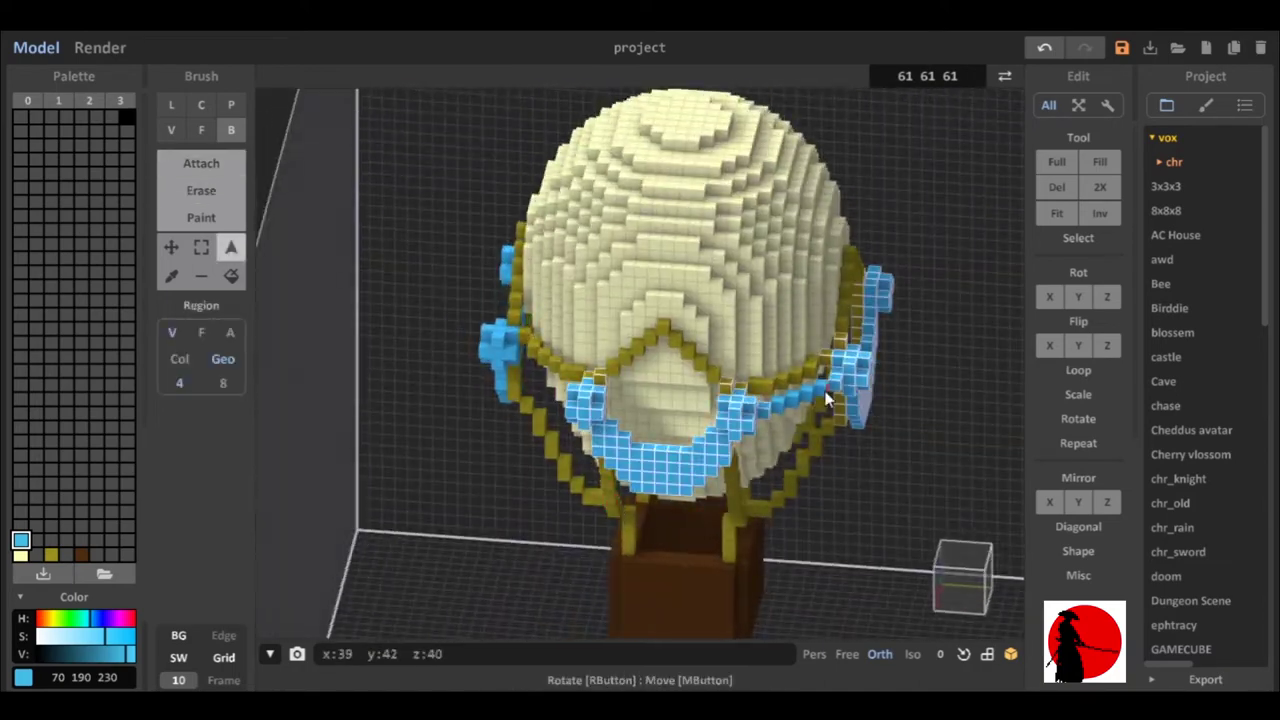
{"action": "key", "text": "m"}
{"action": "mouse_move", "coordinate": [840, 497]}
{"action": "right_mouse_down"}
{"action": "mouse_move", "coordinate": [971, 357]}
{"action": "mouse_move", "coordinate": [657, 434]}
{"action": "mouse_move", "coordinate": [783, 484]}
{"action": "mouse_move", "coordinate": [621, 412]}
{"action": "mouse_move", "coordinate": [494, 442]}
{"action": "mouse_move", "coordinate": [561, 394]}
{"action": "mouse_move", "coordinate": [711, 387]}
{"action": "right_mouse_up"}
{"action": "key", "text": "s"}
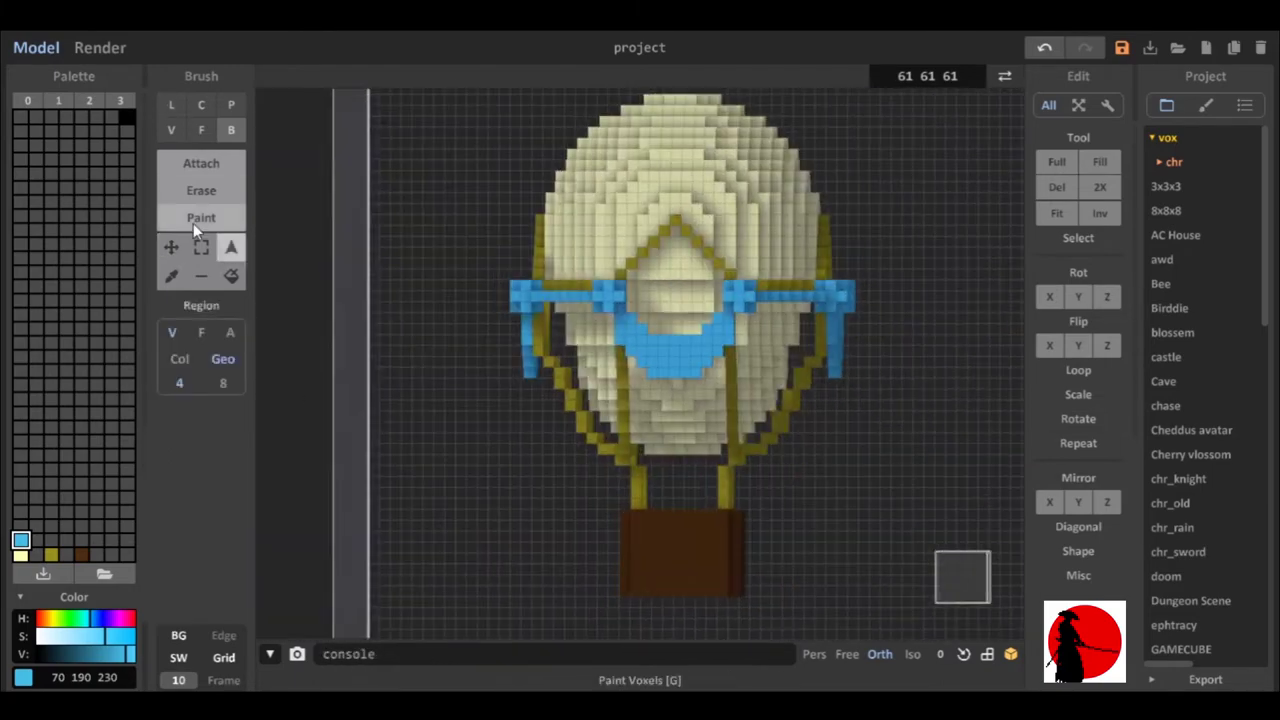
{"action": "scroll", "coordinate": [599, 519], "scroll_direction": "down", "scroll_amount": 2}
{"action": "mouse_move", "coordinate": [681, 364]}
{"action": "right_mouse_down"}
{"action": "mouse_move", "coordinate": [700, 420]}
{"action": "mouse_move", "coordinate": [772, 487]}
{"action": "mouse_move", "coordinate": [677, 466]}
{"action": "mouse_move", "coordinate": [637, 517]}
{"action": "mouse_move", "coordinate": [770, 535]}
{"action": "mouse_move", "coordinate": [484, 527]}
{"action": "right_mouse_up"}
{"action": "scroll", "coordinate": [772, 487], "scroll_direction": "up", "scroll_amount": 4}
{"action": "left_click", "coordinate": [203, 276]}
{"action": "key", "text": "b"}
{"action": "mouse_move", "coordinate": [476, 475]}
{"action": "right_mouse_down"}
{"action": "mouse_move", "coordinate": [574, 554]}
{"action": "mouse_move", "coordinate": [543, 470]}
{"action": "mouse_move", "coordinate": [689, 495]}
{"action": "mouse_move", "coordinate": [662, 463]}
{"action": "right_mouse_up"}
{"action": "scroll", "coordinate": [662, 463], "scroll_direction": "up", "scroll_amount": 3}
{"action": "right_click_drag", "start_coordinate": [639, 575], "coordinate": [560, 500]}
{"action": "left_click", "coordinate": [201, 247]}
{"action": "mouse_move", "coordinate": [420, 430]}
{"action": "right_mouse_down"}
{"action": "mouse_move", "coordinate": [471, 486]}
{"action": "mouse_move", "coordinate": [563, 523]}
{"action": "mouse_move", "coordinate": [689, 551]}
{"action": "mouse_move", "coordinate": [569, 454]}
{"action": "mouse_move", "coordinate": [745, 540]}
{"action": "mouse_move", "coordinate": [623, 519]}
{"action": "mouse_move", "coordinate": [651, 491]}
{"action": "mouse_move", "coordinate": [618, 500]}
{"action": "mouse_move", "coordinate": [691, 486]}
{"action": "mouse_move", "coordinate": [932, 321]}
{"action": "mouse_move", "coordinate": [688, 442]}
{"action": "mouse_move", "coordinate": [674, 478]}
{"action": "mouse_move", "coordinate": [788, 432]}
{"action": "right_mouse_up"}
{"action": "scroll", "coordinate": [945, 330], "scroll_direction": "down", "scroll_amount": 5}
{"action": "scroll", "coordinate": [956, 336], "scroll_direction": "up", "scroll_amount": 8}
{"action": "key", "text": "m"}
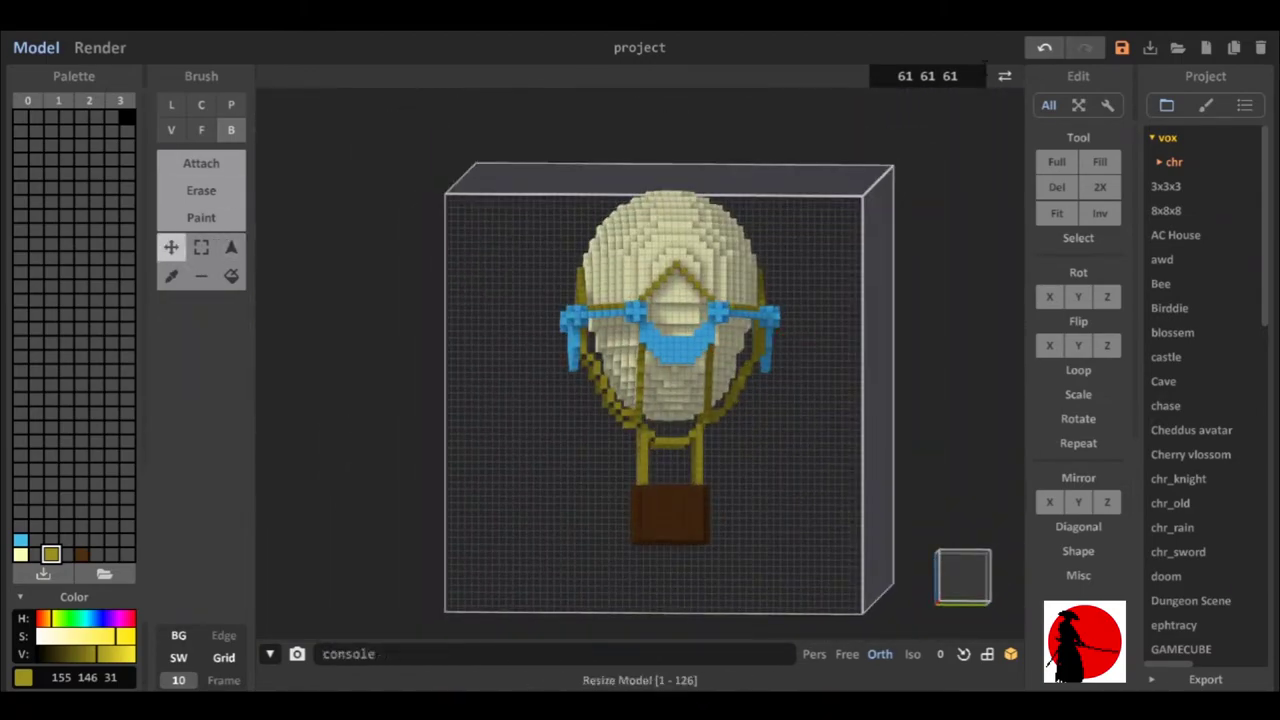
{"action": "type", "text": "200"}
{"action": "key", "text": "Return"}
{"action": "right_click_drag", "start_coordinate": [620, 340], "coordinate": [806, 347]}
{"action": "key", "text": "ctrl+z"}
{"action": "left_click", "coordinate": [880, 654]}
{"action": "right_click_drag", "start_coordinate": [886, 660], "coordinate": [484, 222]}
{"action": "key", "text": "s"}
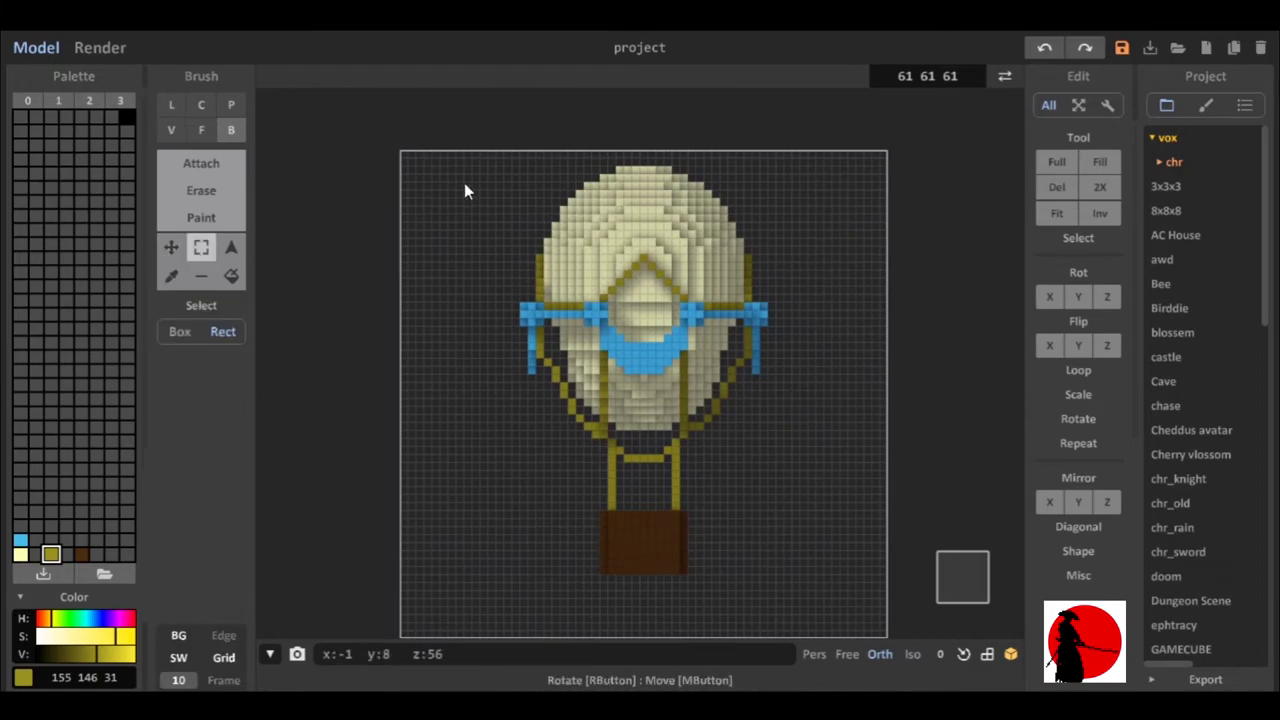
{"action": "key", "text": "m"}
{"action": "mouse_move", "coordinate": [797, 332]}
{"action": "right_mouse_down"}
{"action": "mouse_move", "coordinate": [809, 349]}
{"action": "mouse_move", "coordinate": [547, 376]}
{"action": "right_mouse_up"}
{"action": "scroll", "coordinate": [547, 376], "scroll_direction": "up", "scroll_amount": 5}
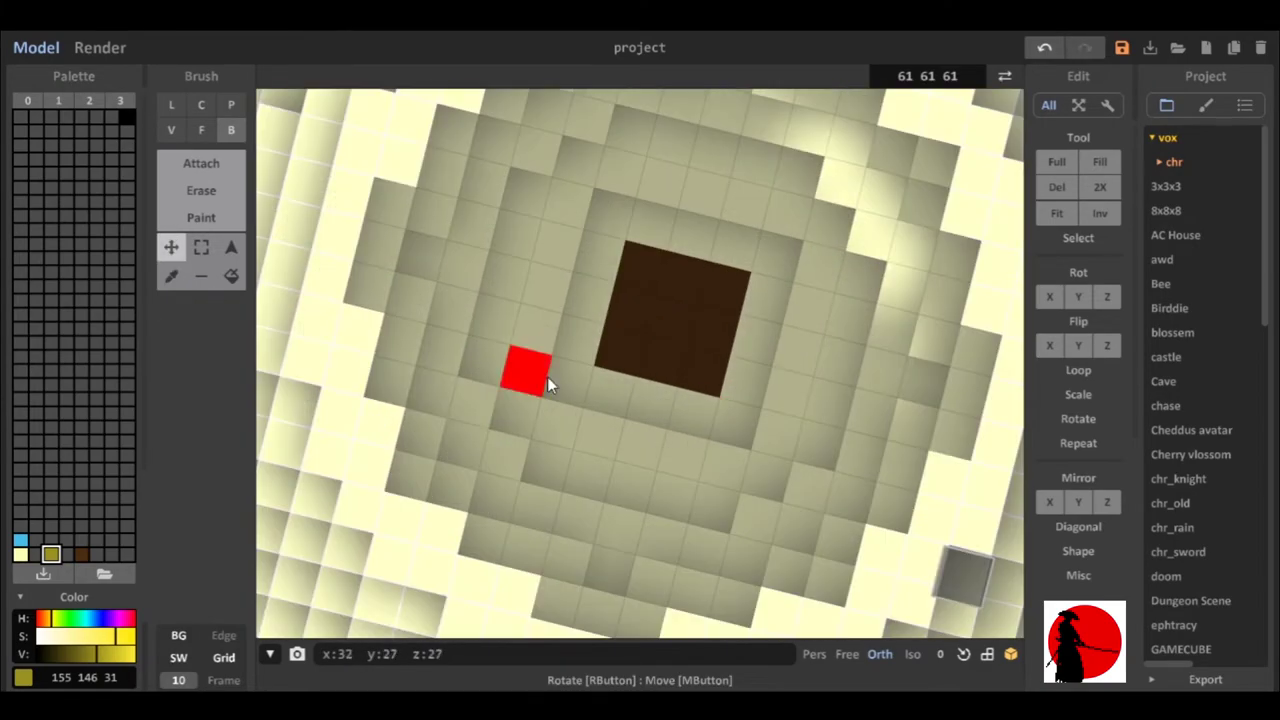
- Add black voxels around the brown basket square
{"action": "left_click", "coordinate": [20, 526]}
{"action": "left_click", "coordinate": [44, 624]}
{"action": "mouse_move", "coordinate": [560, 420]}
{"action": "right_mouse_down"}
{"action": "mouse_move", "coordinate": [634, 360]}
{"action": "mouse_move", "coordinate": [600, 380]}
{"action": "right_mouse_up"}
{"action": "left_click", "coordinate": [20, 511]}
{"action": "left_click", "coordinate": [201, 163]}
{"action": "left_click", "coordinate": [668, 470]}
{"action": "left_click", "coordinate": [668, 488]}
{"action": "mouse_move", "coordinate": [668, 488]}
{"action": "right_mouse_down"}
{"action": "mouse_move", "coordinate": [622, 352]}
{"action": "mouse_move", "coordinate": [571, 368]}
{"action": "mouse_move", "coordinate": [520, 413]}
{"action": "mouse_move", "coordinate": [688, 374]}
{"action": "mouse_move", "coordinate": [672, 345]}
{"action": "mouse_move", "coordinate": [646, 376]}
{"action": "mouse_move", "coordinate": [644, 445]}
{"action": "mouse_move", "coordinate": [600, 470]}
{"action": "right_mouse_up"}
{"action": "left_click", "coordinate": [646, 376]}
{"action": "left_click", "coordinate": [644, 445]}
- Place and recolour red voxels on the brown square under the balloon
{"action": "left_click", "coordinate": [20, 526]}
{"action": "left_click", "coordinate": [590, 415]}
{"action": "right_click_drag", "start_coordinate": [590, 415], "coordinate": [640, 380]}
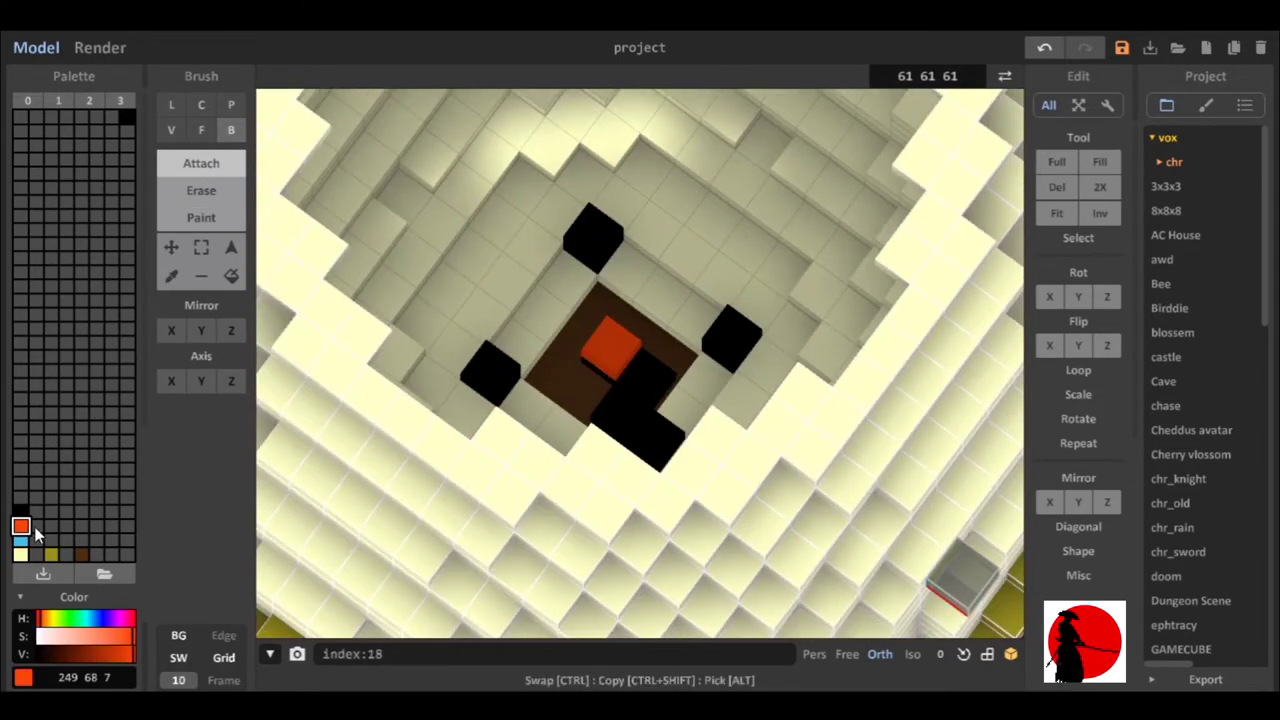
{"action": "left_click", "coordinate": [36, 526]}
{"action": "left_click", "coordinate": [231, 276]}
{"action": "left_click", "coordinate": [20, 526]}
{"action": "left_click", "coordinate": [201, 163]}
{"action": "right_click_drag", "start_coordinate": [612, 347], "coordinate": [617, 347]}
{"action": "mouse_move", "coordinate": [617, 347]}
{"action": "right_mouse_down"}
{"action": "mouse_move", "coordinate": [570, 416]}
{"action": "mouse_move", "coordinate": [685, 314]}
{"action": "mouse_move", "coordinate": [645, 308]}
{"action": "right_mouse_up"}
{"action": "scroll", "coordinate": [570, 416], "scroll_direction": "down", "scroll_amount": 5}
{"action": "left_click", "coordinate": [171, 247]}
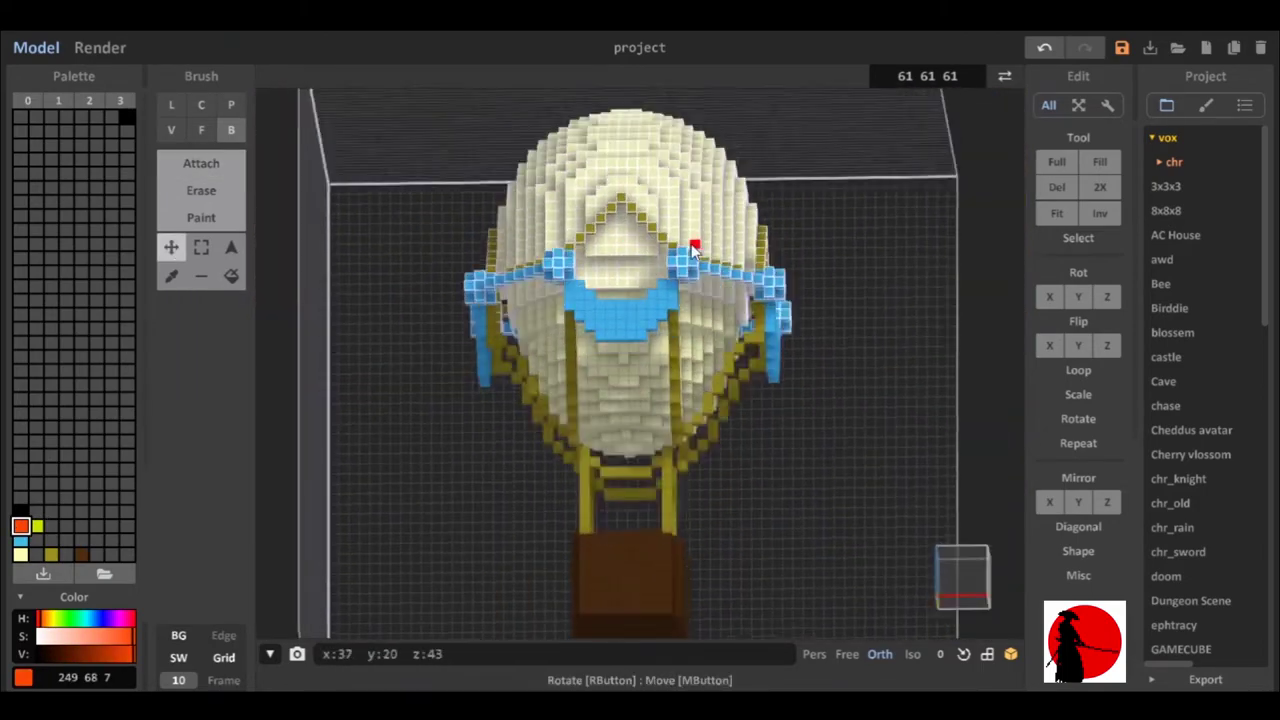
- Set an empty palette slot to a strong red (230 3 3)
{"action": "left_click", "coordinate": [66, 540]}
{"action": "left_click_drag", "start_coordinate": [60, 654], "coordinate": [130, 654]}
{"action": "left_click_drag", "start_coordinate": [100, 636], "coordinate": [134, 636]}
{"action": "left_click", "coordinate": [231, 247]}
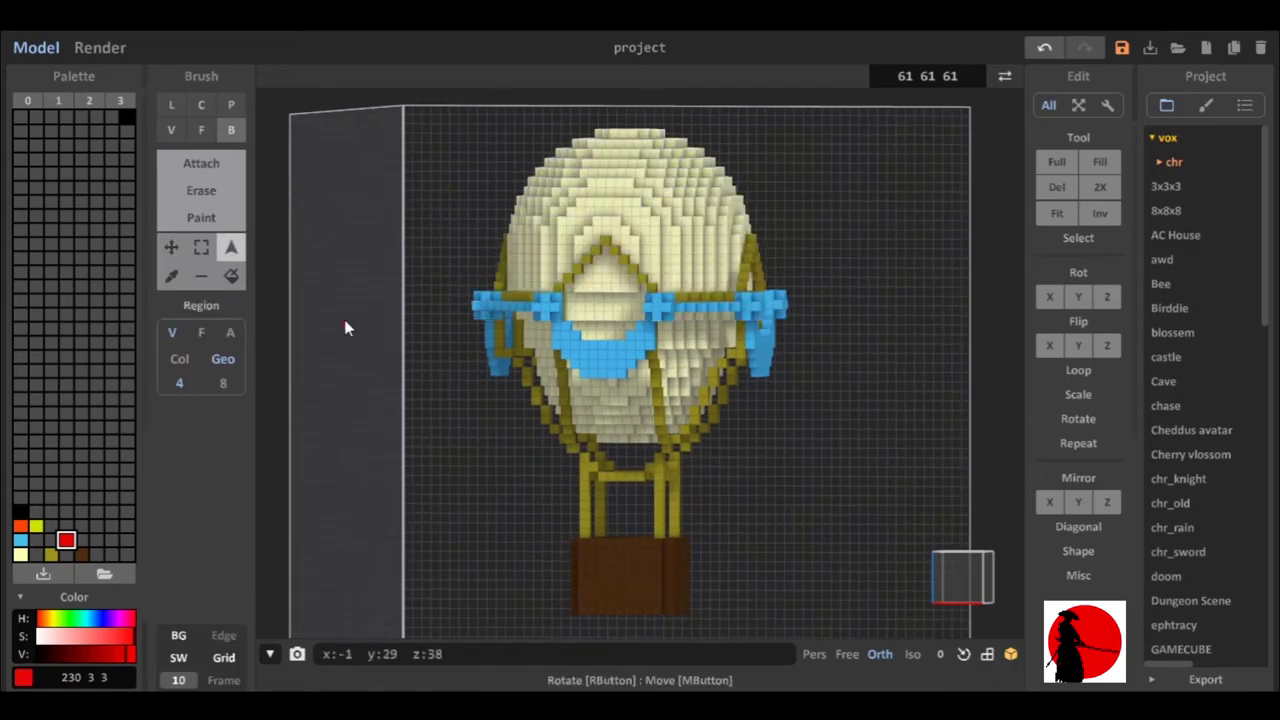
- Paint crossing red stripes across the top of the envelope
{"action": "right_click_drag", "start_coordinate": [343, 323], "coordinate": [319, 122]}
{"action": "left_click", "coordinate": [201, 217]}
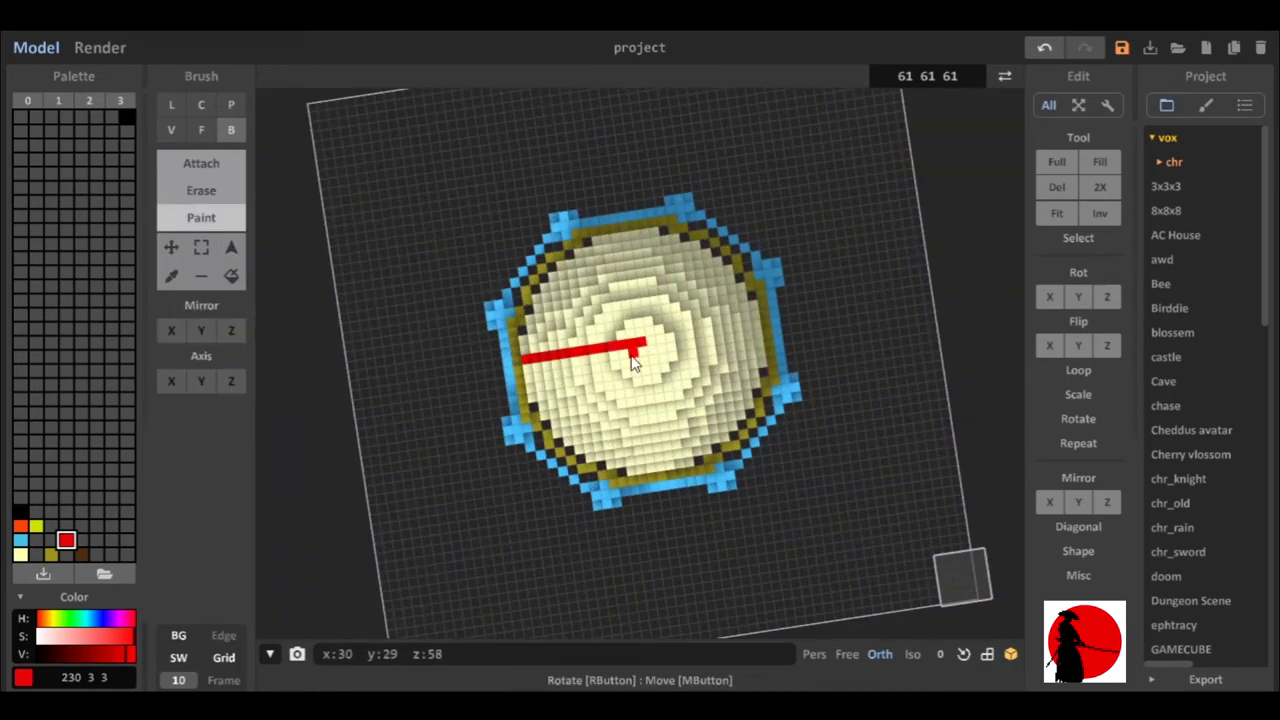
{"action": "right_click_drag", "start_coordinate": [632, 362], "coordinate": [742, 349]}
{"action": "left_click_drag", "start_coordinate": [652, 250], "coordinate": [660, 480]}
{"action": "left_click_drag", "start_coordinate": [770, 352], "coordinate": [646, 370]}
{"action": "mouse_move", "coordinate": [646, 362]}
{"action": "right_mouse_down"}
{"action": "mouse_move", "coordinate": [725, 353]}
{"action": "mouse_move", "coordinate": [652, 286]}
{"action": "mouse_move", "coordinate": [699, 269]}
{"action": "mouse_move", "coordinate": [663, 333]}
{"action": "mouse_move", "coordinate": [675, 422]}
{"action": "mouse_move", "coordinate": [644, 270]}
{"action": "mouse_move", "coordinate": [631, 392]}
{"action": "mouse_move", "coordinate": [620, 320]}
{"action": "mouse_move", "coordinate": [636, 428]}
{"action": "mouse_move", "coordinate": [611, 234]}
{"action": "mouse_move", "coordinate": [625, 453]}
{"action": "mouse_move", "coordinate": [660, 229]}
{"action": "mouse_move", "coordinate": [682, 307]}
{"action": "mouse_move", "coordinate": [654, 281]}
{"action": "mouse_move", "coordinate": [657, 343]}
{"action": "mouse_move", "coordinate": [843, 414]}
{"action": "mouse_move", "coordinate": [631, 337]}
{"action": "mouse_move", "coordinate": [557, 213]}
{"action": "right_mouse_up"}
{"action": "scroll", "coordinate": [557, 213], "scroll_direction": "up", "scroll_amount": 2}
{"action": "key", "text": "0"}
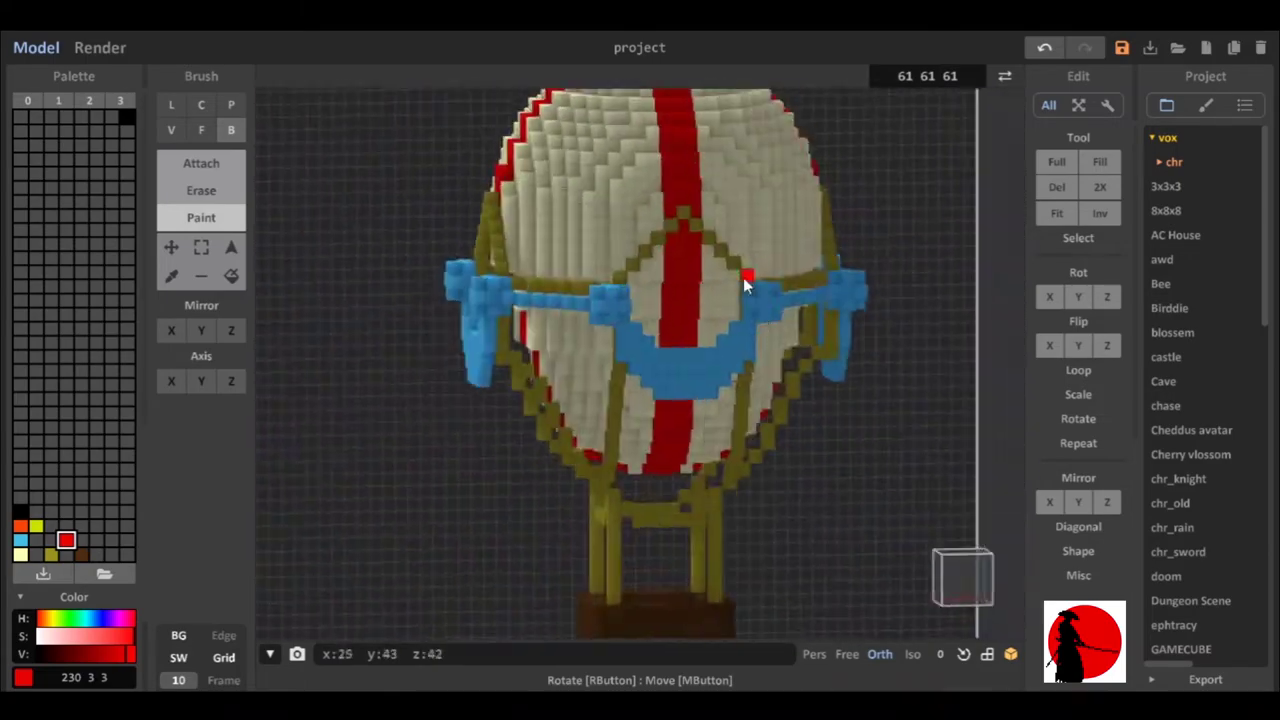
- Add a diagonal olive gold zigzag line on the basket front
{"action": "left_click", "coordinate": [96, 553]}
{"action": "left_click", "coordinate": [51, 553]}
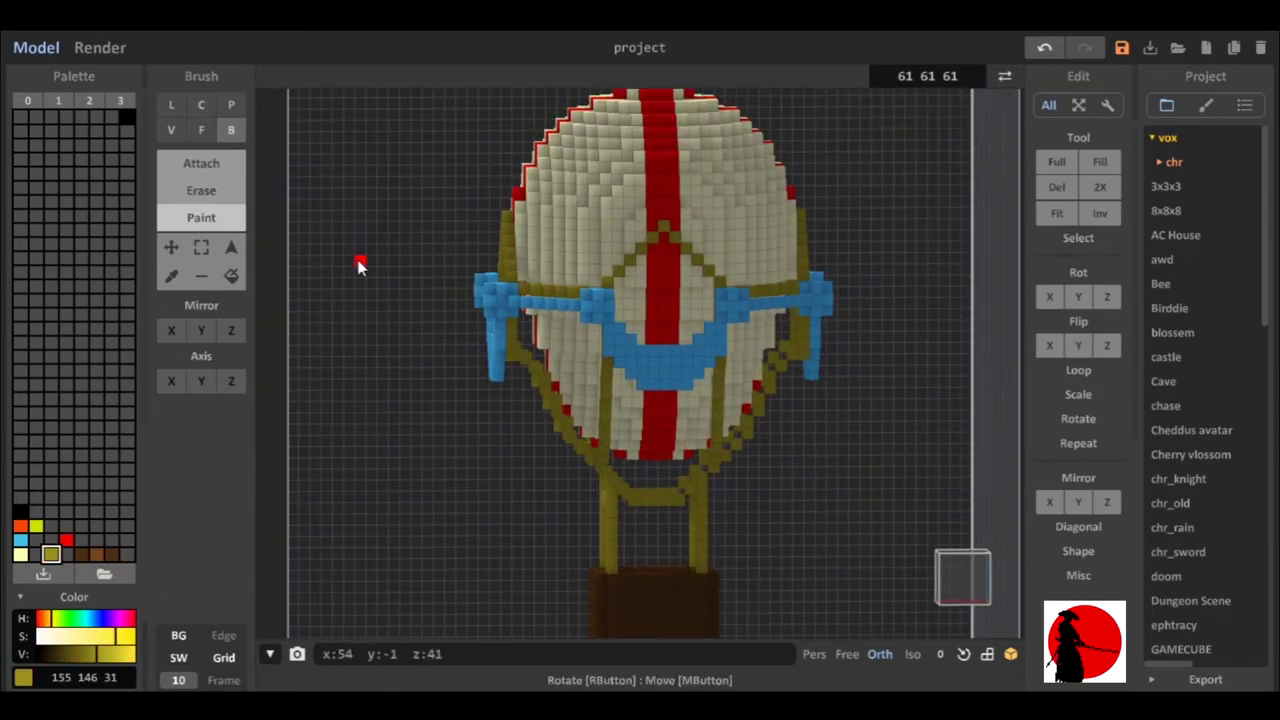
{"action": "left_click", "coordinate": [201, 163]}
{"action": "mouse_move", "coordinate": [734, 563]}
{"action": "right_mouse_down"}
{"action": "mouse_move", "coordinate": [663, 600]}
{"action": "mouse_move", "coordinate": [645, 593]}
{"action": "mouse_move", "coordinate": [656, 555]}
{"action": "mouse_move", "coordinate": [665, 580]}
{"action": "right_mouse_up"}
{"action": "scroll", "coordinate": [665, 580], "scroll_direction": "up", "scroll_amount": 2}
{"action": "left_click_drag", "start_coordinate": [650, 518], "coordinate": [693, 558]}
{"action": "mouse_move", "coordinate": [704, 571]}
{"action": "right_mouse_down"}
{"action": "mouse_move", "coordinate": [647, 571]}
{"action": "mouse_move", "coordinate": [559, 524]}
{"action": "mouse_move", "coordinate": [623, 523]}
{"action": "mouse_move", "coordinate": [639, 560]}
{"action": "mouse_move", "coordinate": [687, 520]}
{"action": "mouse_move", "coordinate": [646, 510]}
{"action": "mouse_move", "coordinate": [700, 523]}
{"action": "mouse_move", "coordinate": [660, 538]}
{"action": "mouse_move", "coordinate": [620, 520]}
{"action": "right_mouse_up"}
- Add blue voxels along the basket's top edge as a rim
{"action": "left_click", "coordinate": [20, 540]}
{"action": "left_click", "coordinate": [632, 515]}
{"action": "left_click", "coordinate": [36, 540]}
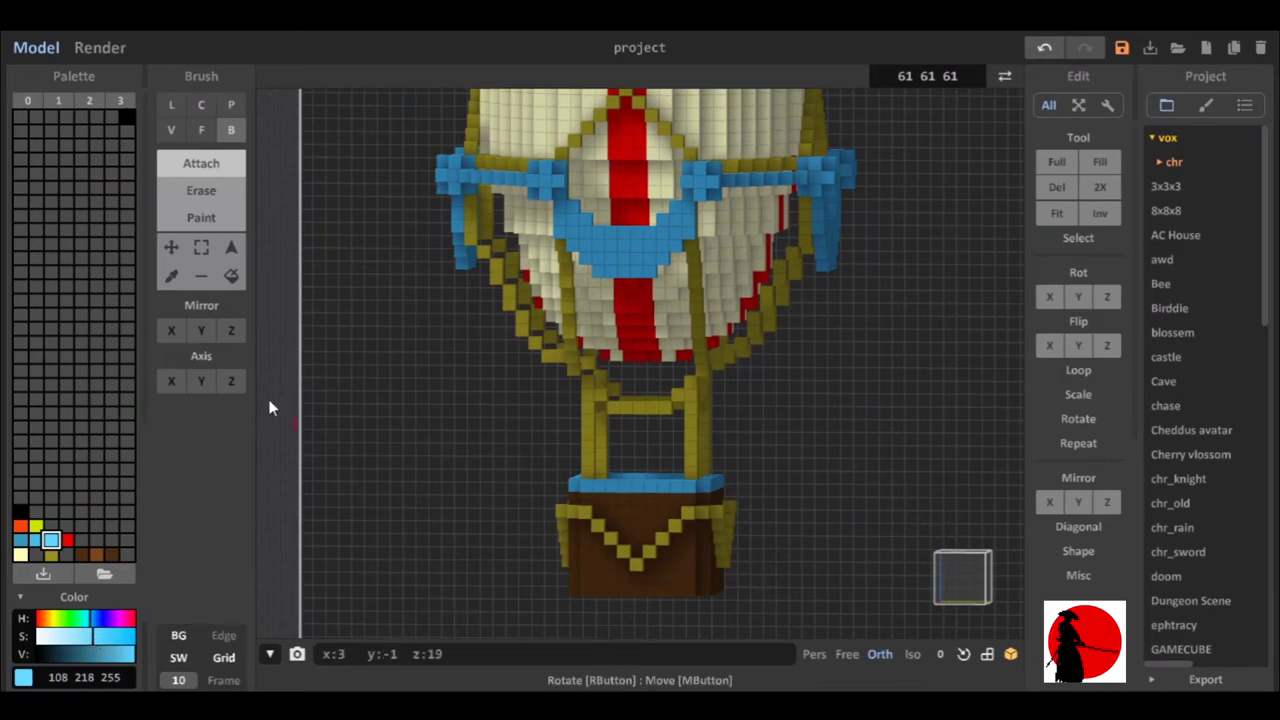
- Shade the garlands with a second blue using the single-voxel paint brush, then pick the olive rigging colour
{"action": "key", "text": "3"}
{"action": "right_click_drag", "start_coordinate": [568, 195], "coordinate": [637, 224]}
{"action": "key", "text": "v"}
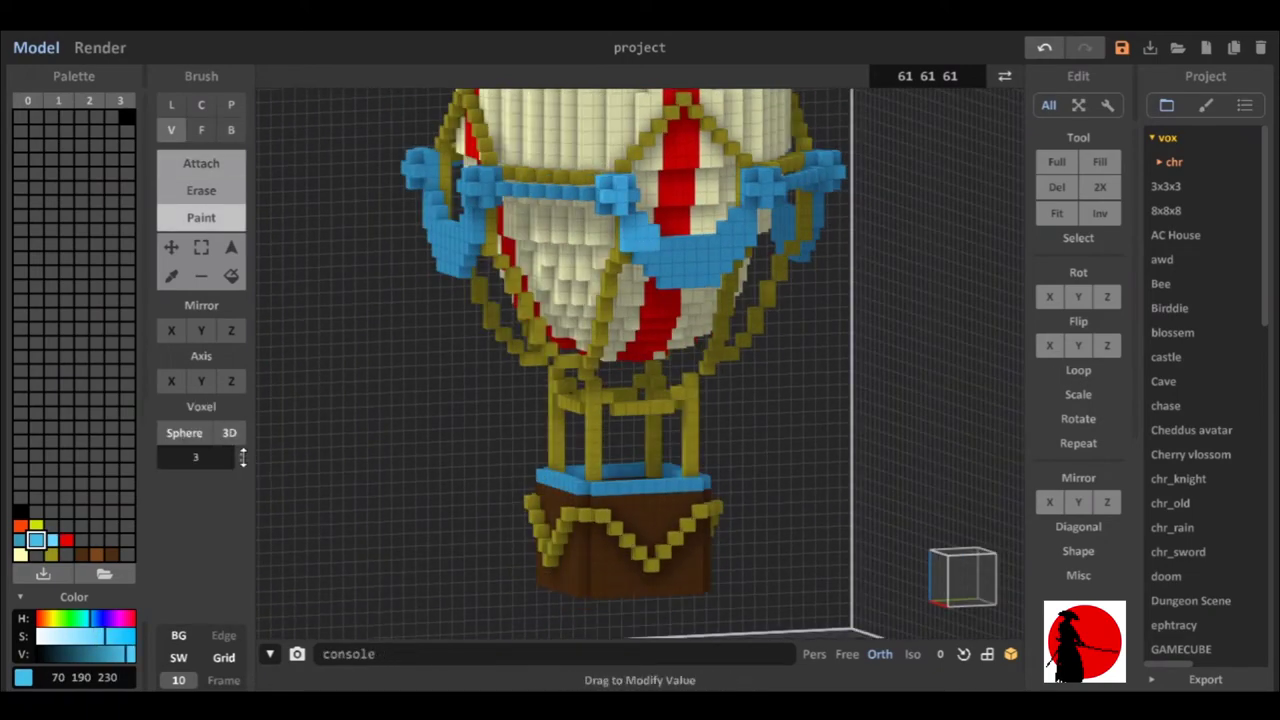
{"action": "mouse_move", "coordinate": [533, 188]}
{"action": "right_mouse_down"}
{"action": "mouse_move", "coordinate": [586, 205]}
{"action": "mouse_move", "coordinate": [623, 237]}
{"action": "mouse_move", "coordinate": [739, 248]}
{"action": "mouse_move", "coordinate": [761, 275]}
{"action": "mouse_move", "coordinate": [568, 220]}
{"action": "mouse_move", "coordinate": [652, 250]}
{"action": "mouse_move", "coordinate": [488, 300]}
{"action": "mouse_move", "coordinate": [806, 228]}
{"action": "mouse_move", "coordinate": [709, 266]}
{"action": "mouse_move", "coordinate": [719, 233]}
{"action": "mouse_move", "coordinate": [607, 288]}
{"action": "mouse_move", "coordinate": [286, 328]}
{"action": "mouse_move", "coordinate": [585, 242]}
{"action": "right_mouse_up"}
{"action": "left_click", "coordinate": [585, 242], "text": "alt"}
{"action": "right_click_drag", "start_coordinate": [615, 289], "coordinate": [597, 241]}
{"action": "mouse_move", "coordinate": [662, 298]}
{"action": "right_mouse_down"}
{"action": "mouse_move", "coordinate": [651, 263]}
{"action": "mouse_move", "coordinate": [677, 295]}
{"action": "mouse_move", "coordinate": [661, 269]}
{"action": "mouse_move", "coordinate": [599, 239]}
{"action": "mouse_move", "coordinate": [664, 267]}
{"action": "mouse_move", "coordinate": [599, 247]}
{"action": "mouse_move", "coordinate": [670, 289]}
{"action": "right_mouse_up"}
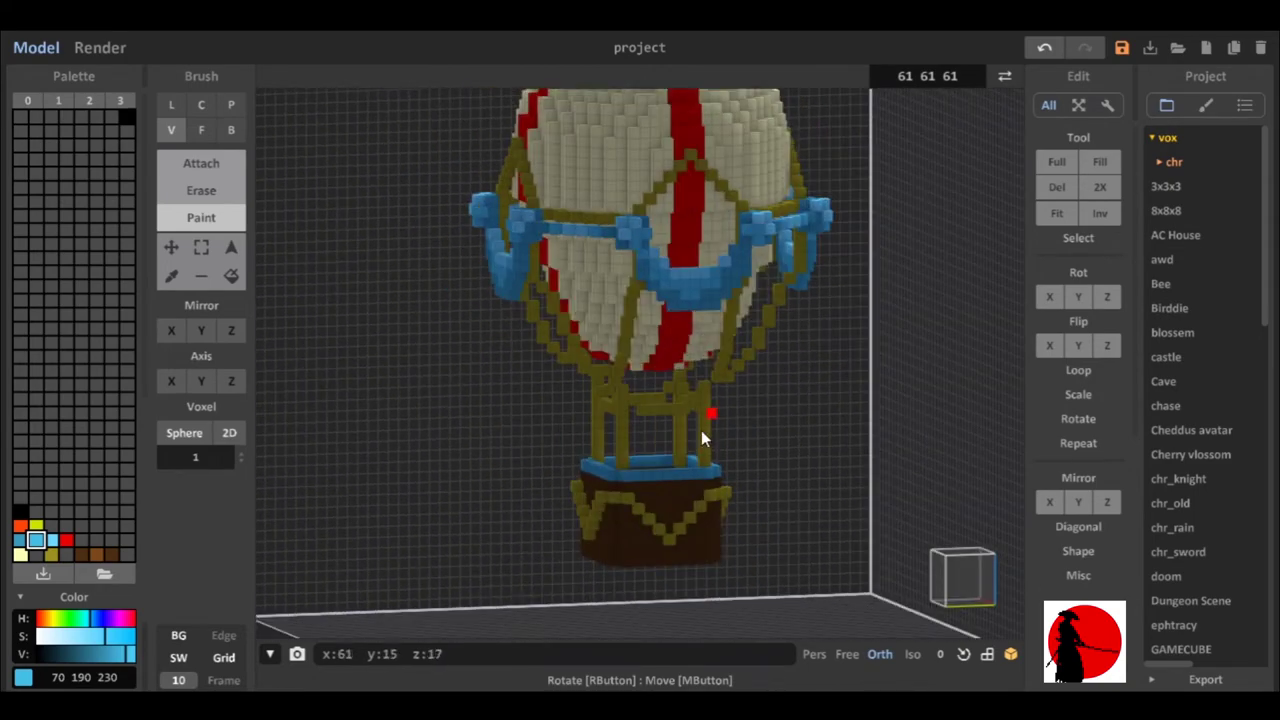
{"action": "mouse_move", "coordinate": [700, 477]}
{"action": "right_mouse_down"}
{"action": "mouse_move", "coordinate": [622, 475]}
{"action": "mouse_move", "coordinate": [686, 472]}
{"action": "right_mouse_up"}
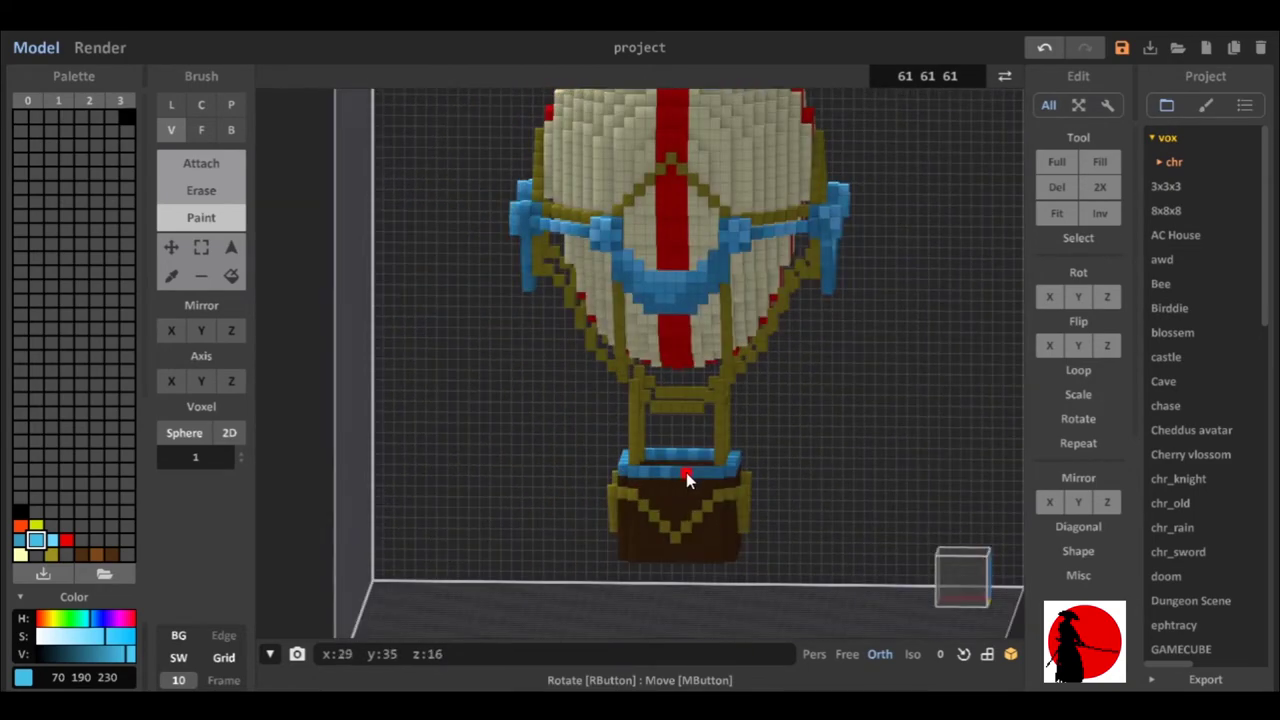
{"action": "left_click", "coordinate": [63, 555]}
{"action": "mouse_move", "coordinate": [375, 463]}
{"action": "right_mouse_down"}
{"action": "mouse_move", "coordinate": [735, 582]}
{"action": "mouse_move", "coordinate": [635, 528]}
{"action": "mouse_move", "coordinate": [638, 570]}
{"action": "mouse_move", "coordinate": [595, 455]}
{"action": "mouse_move", "coordinate": [745, 466]}
{"action": "mouse_move", "coordinate": [672, 464]}
{"action": "mouse_move", "coordinate": [610, 433]}
{"action": "mouse_move", "coordinate": [604, 413]}
{"action": "mouse_move", "coordinate": [592, 480]}
{"action": "mouse_move", "coordinate": [706, 369]}
{"action": "mouse_move", "coordinate": [640, 408]}
{"action": "mouse_move", "coordinate": [697, 337]}
{"action": "mouse_move", "coordinate": [599, 216]}
{"action": "mouse_move", "coordinate": [665, 223]}
{"action": "mouse_move", "coordinate": [704, 172]}
{"action": "mouse_move", "coordinate": [700, 140]}
{"action": "mouse_move", "coordinate": [755, 298]}
{"action": "mouse_move", "coordinate": [610, 322]}
{"action": "mouse_move", "coordinate": [612, 348]}
{"action": "mouse_move", "coordinate": [620, 263]}
{"action": "right_mouse_up"}
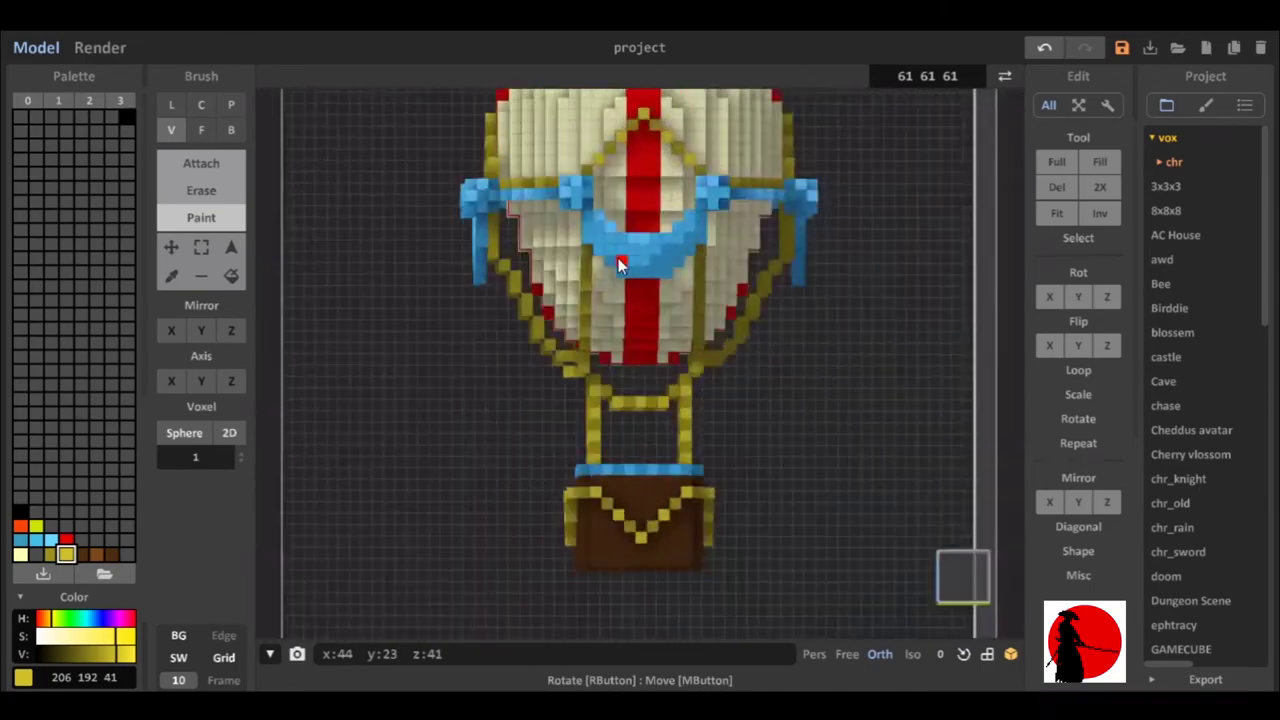
- Zoom and orbit around the balloon to review the basket's lighter brown highlights from several angles
{"action": "scroll", "coordinate": [486, 171], "scroll_direction": "up", "scroll_amount": 3}
{"action": "scroll", "coordinate": [522, 352], "scroll_direction": "up", "scroll_amount": 3}
{"action": "mouse_move", "coordinate": [522, 352]}
{"action": "right_mouse_down"}
{"action": "mouse_move", "coordinate": [414, 226]}
{"action": "mouse_move", "coordinate": [717, 290]}
{"action": "mouse_move", "coordinate": [508, 320]}
{"action": "mouse_move", "coordinate": [414, 143]}
{"action": "mouse_move", "coordinate": [620, 355]}
{"action": "right_mouse_up"}
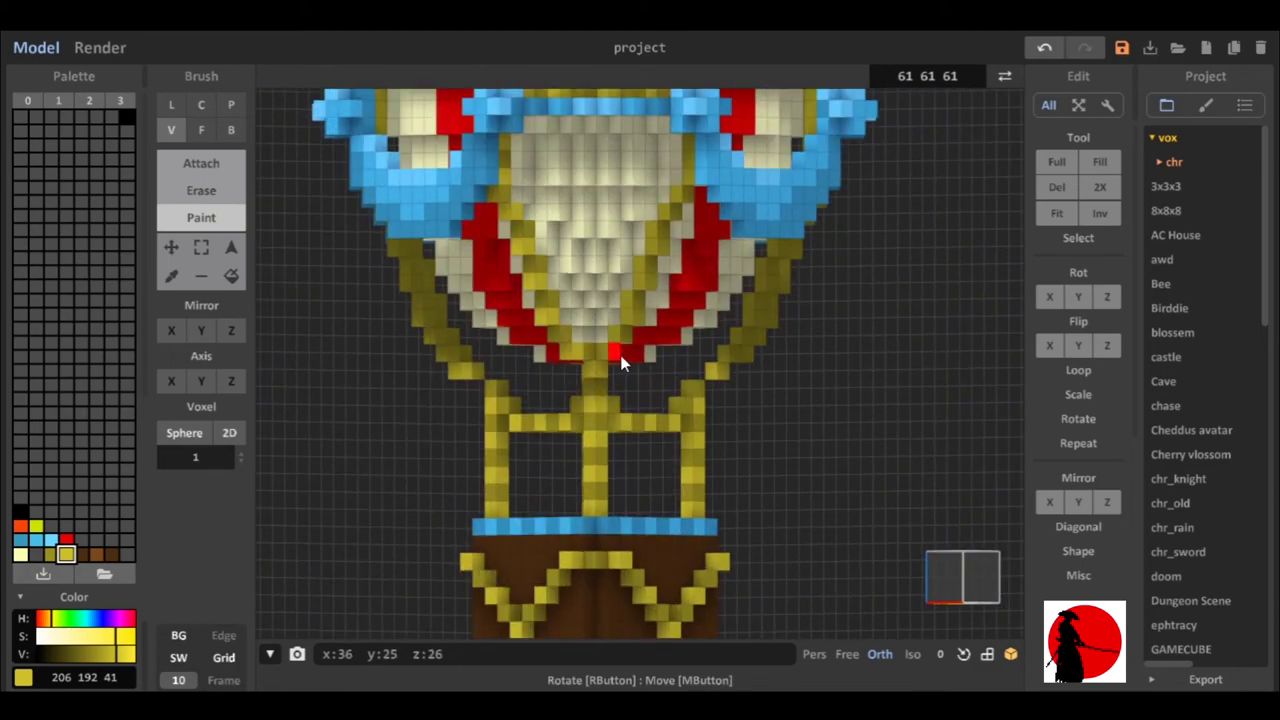
{"action": "mouse_move", "coordinate": [675, 202]}
{"action": "right_mouse_down"}
{"action": "mouse_move", "coordinate": [597, 260]}
{"action": "mouse_move", "coordinate": [543, 200]}
{"action": "mouse_move", "coordinate": [779, 316]}
{"action": "right_mouse_up"}
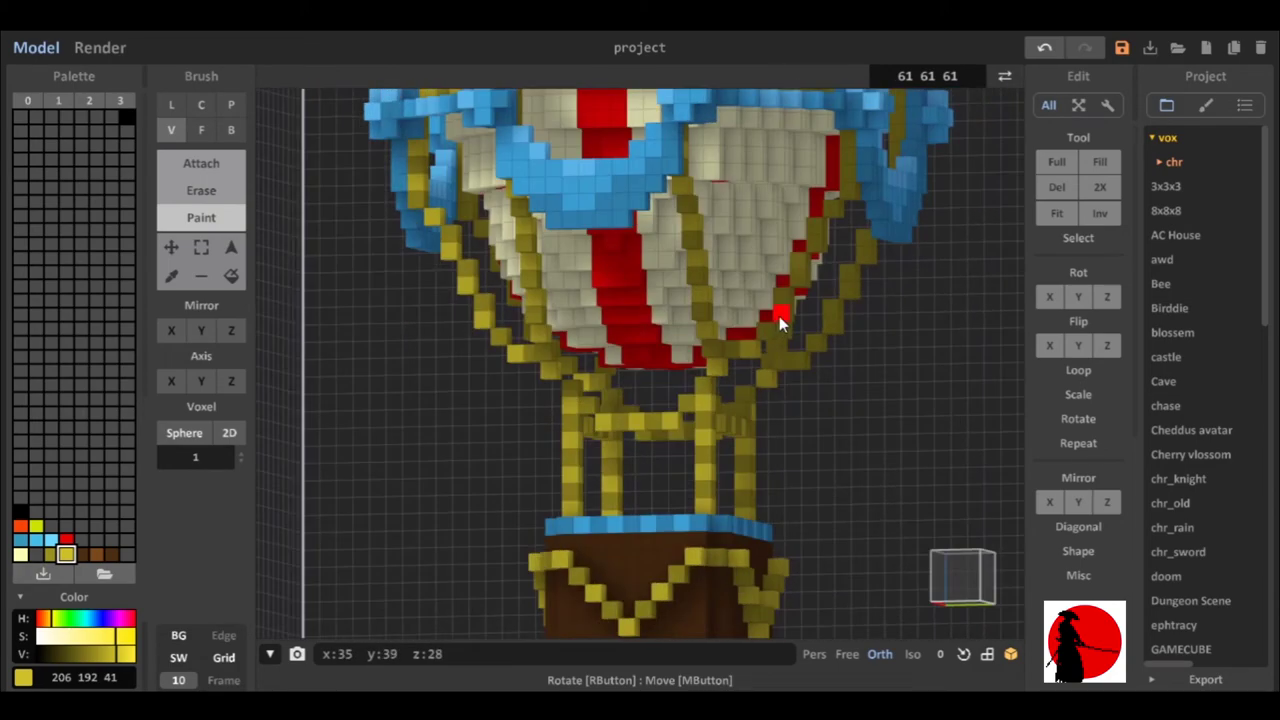
{"action": "right_click_drag", "start_coordinate": [844, 172], "coordinate": [635, 329]}
{"action": "mouse_move", "coordinate": [496, 170]}
{"action": "right_mouse_down"}
{"action": "mouse_move", "coordinate": [817, 215]}
{"action": "mouse_move", "coordinate": [491, 423]}
{"action": "mouse_move", "coordinate": [449, 291]}
{"action": "mouse_move", "coordinate": [412, 238]}
{"action": "mouse_move", "coordinate": [869, 123]}
{"action": "mouse_move", "coordinate": [700, 330]}
{"action": "mouse_move", "coordinate": [699, 280]}
{"action": "mouse_move", "coordinate": [648, 340]}
{"action": "mouse_move", "coordinate": [542, 307]}
{"action": "mouse_move", "coordinate": [595, 294]}
{"action": "mouse_move", "coordinate": [506, 351]}
{"action": "right_mouse_up"}
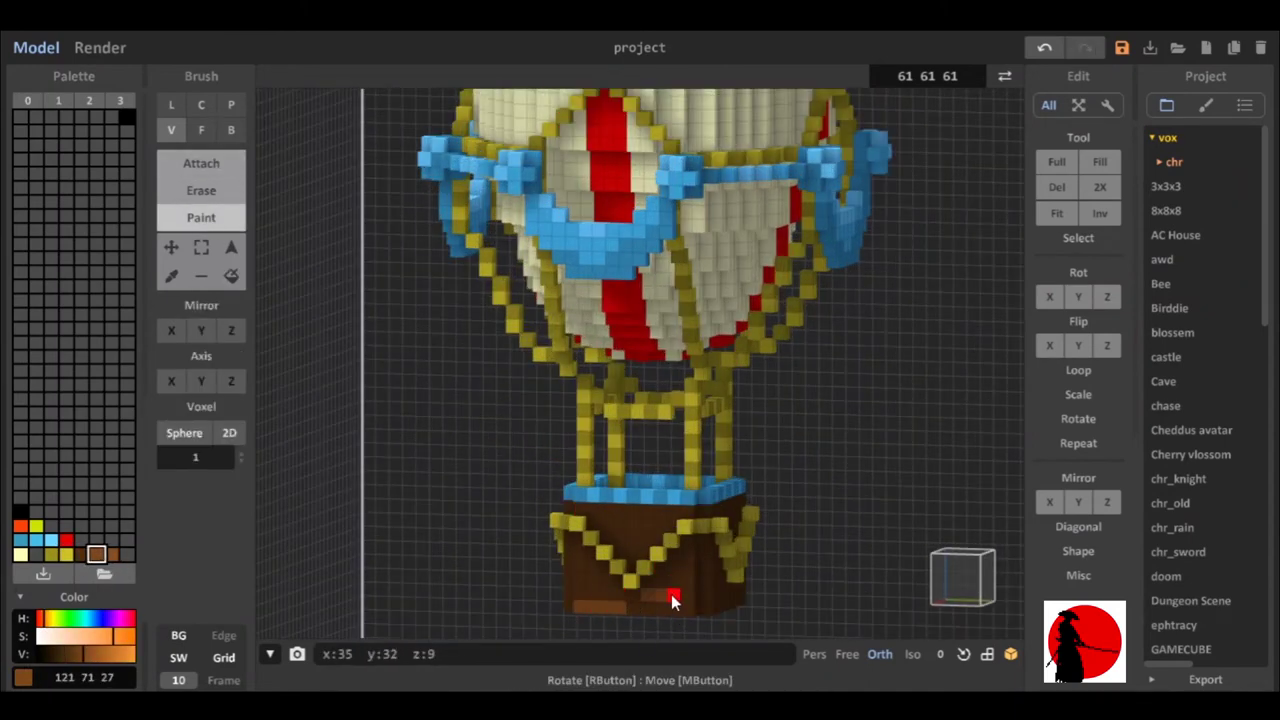
{"action": "mouse_move", "coordinate": [601, 523]}
{"action": "right_mouse_down"}
{"action": "mouse_move", "coordinate": [677, 570]}
{"action": "mouse_move", "coordinate": [733, 516]}
{"action": "right_mouse_up"}
{"action": "mouse_move", "coordinate": [763, 581]}
{"action": "right_mouse_down"}
{"action": "mouse_move", "coordinate": [668, 597]}
{"action": "mouse_move", "coordinate": [712, 553]}
{"action": "right_mouse_up"}
{"action": "mouse_move", "coordinate": [652, 497]}
{"action": "right_mouse_down"}
{"action": "mouse_move", "coordinate": [597, 557]}
{"action": "mouse_move", "coordinate": [580, 497]}
{"action": "right_mouse_up"}
{"action": "mouse_move", "coordinate": [621, 542]}
{"action": "right_mouse_down"}
{"action": "mouse_move", "coordinate": [593, 552]}
{"action": "mouse_move", "coordinate": [646, 485]}
{"action": "mouse_move", "coordinate": [665, 491]}
{"action": "mouse_move", "coordinate": [614, 483]}
{"action": "mouse_move", "coordinate": [636, 510]}
{"action": "mouse_move", "coordinate": [651, 391]}
{"action": "mouse_move", "coordinate": [613, 221]}
{"action": "right_mouse_up"}
{"action": "key", "text": "Tab"}
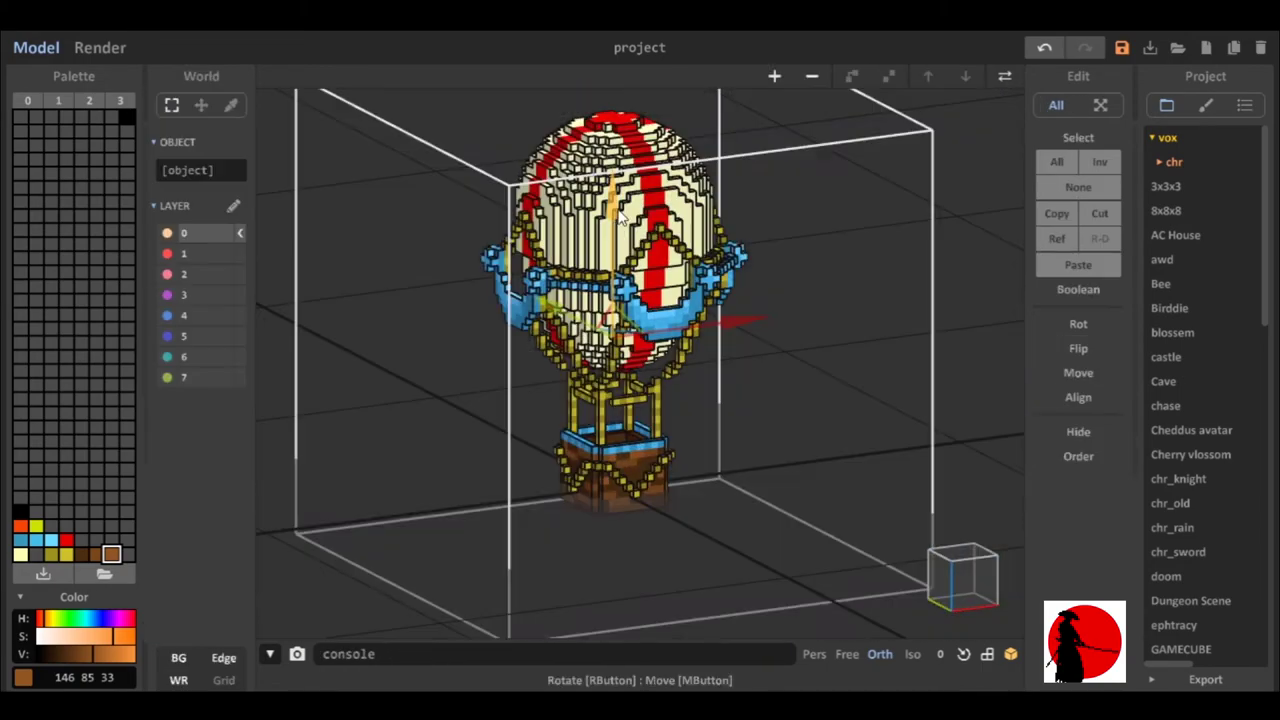
- Return to model editing and switch to the rendered preview of the balloon
{"action": "key", "text": "Tab"}
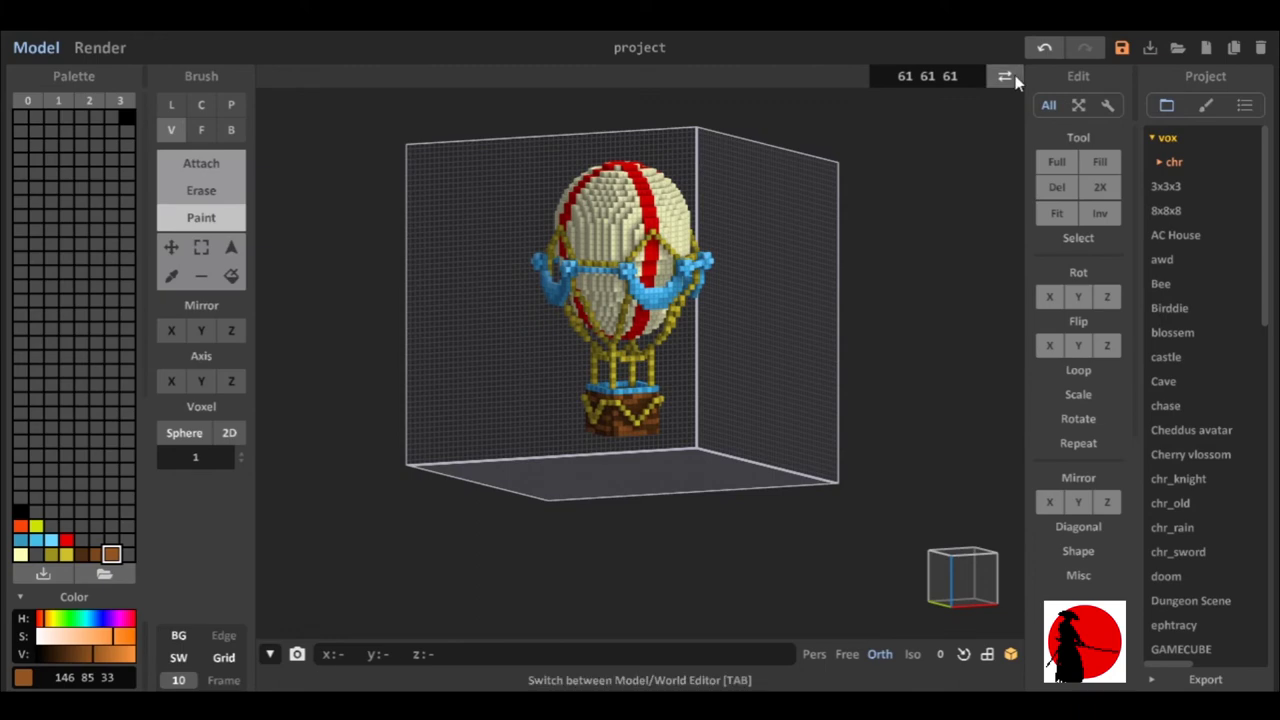
{"action": "left_click", "coordinate": [1016, 82]}
{"action": "key", "text": "Tab"}
{"action": "left_click", "coordinate": [100, 47]}
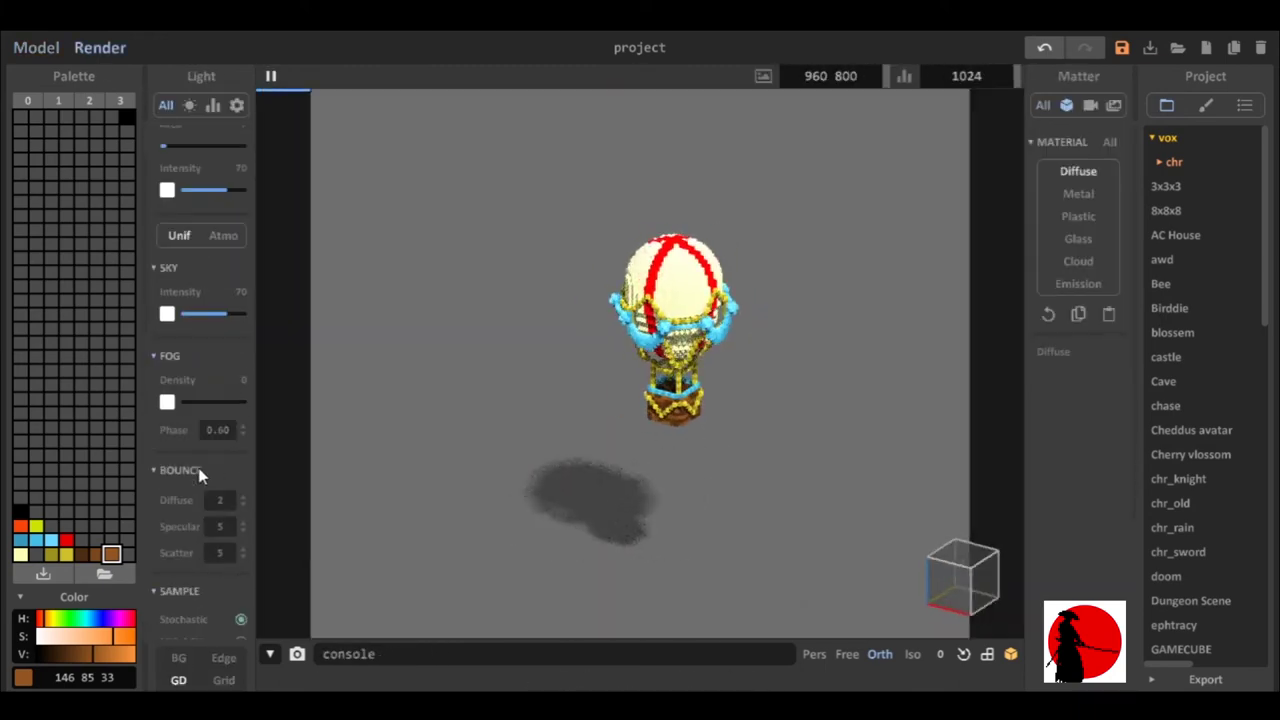
- Make the render ground green
{"action": "left_click", "coordinate": [21, 497]}
{"action": "scroll", "coordinate": [200, 474], "scroll_direction": "down", "scroll_amount": 5}
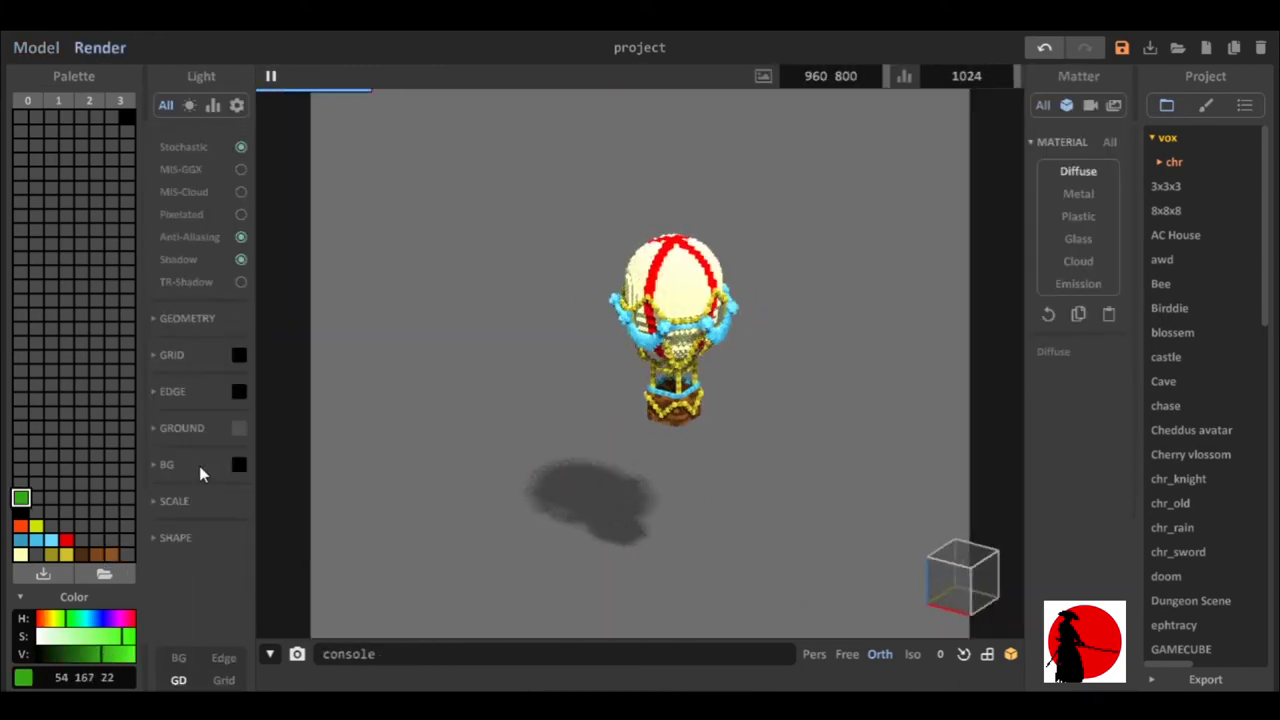
{"action": "scroll", "coordinate": [200, 474], "scroll_direction": "down", "scroll_amount": 1}
{"action": "left_click", "coordinate": [21, 497]}
{"action": "scroll", "coordinate": [215, 398], "scroll_direction": "up", "scroll_amount": 5}
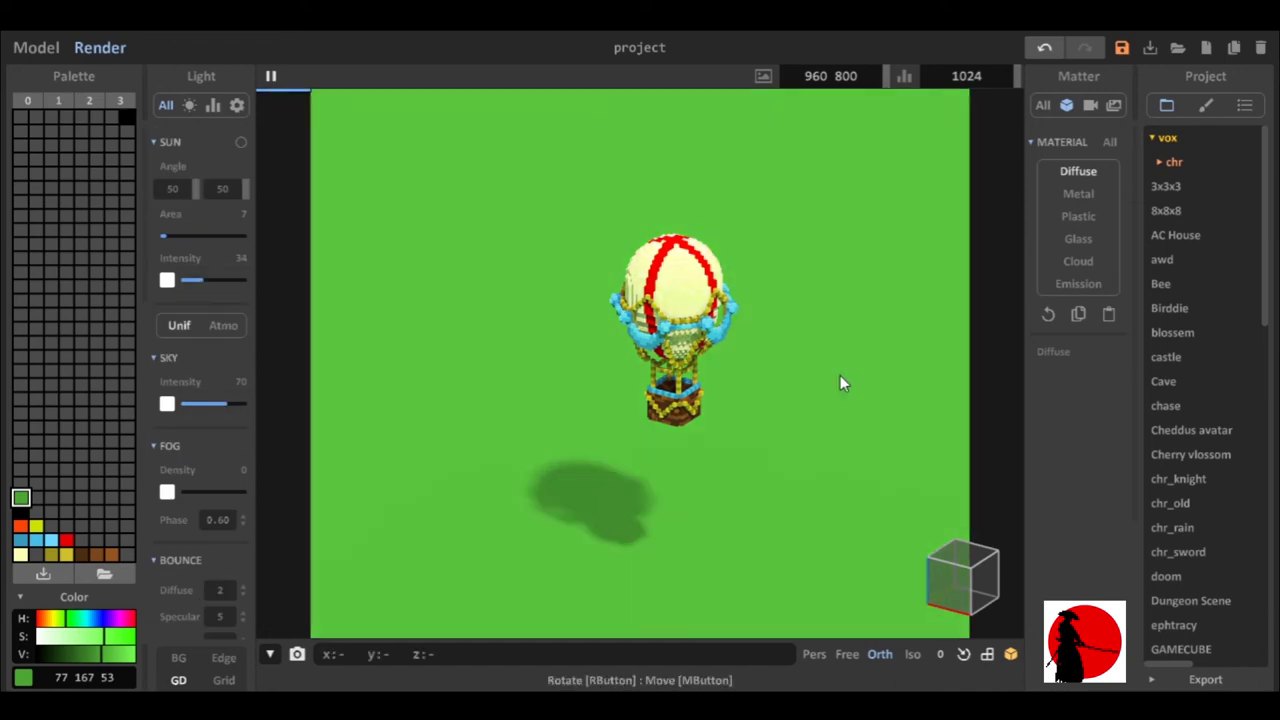
{"action": "scroll", "coordinate": [836, 373], "scroll_direction": "up", "scroll_amount": 2}
- Select the cream envelope colour and try a different material type for it
{"action": "left_click", "coordinate": [640, 230]}
{"action": "left_click", "coordinate": [1078, 216]}
{"action": "left_click", "coordinate": [1078, 238]}
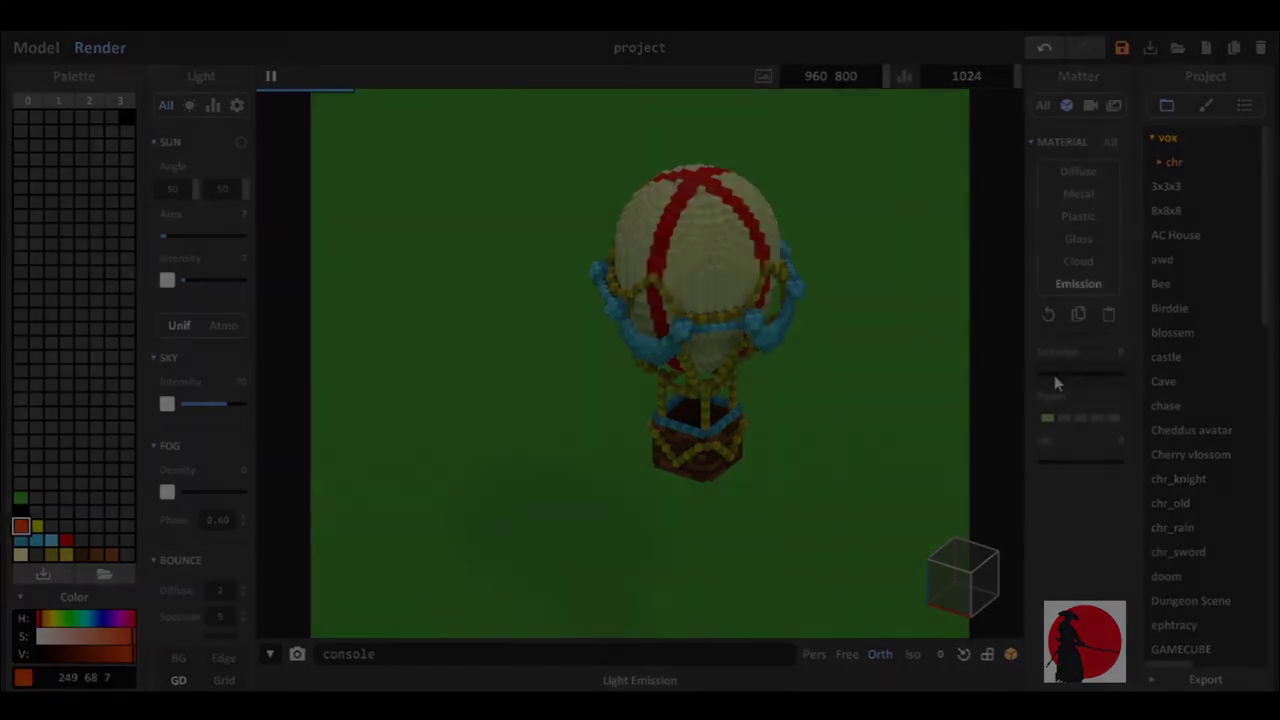